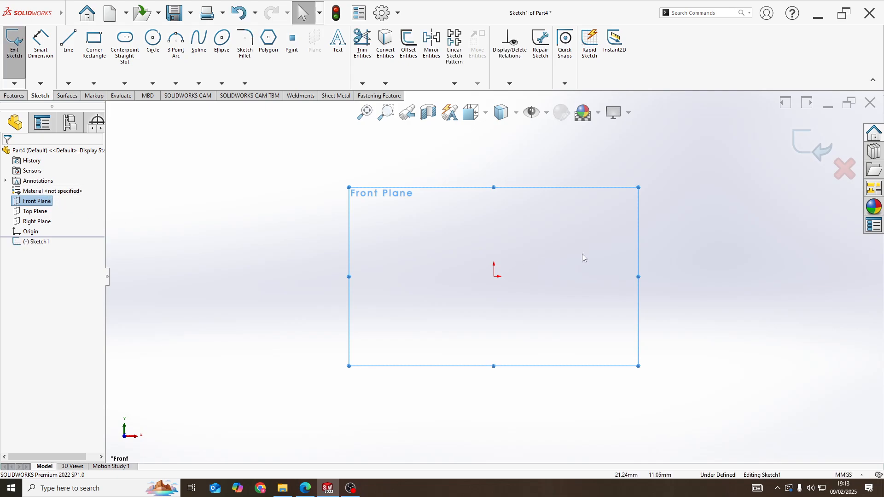
# - Set the units to MMGS and sketch two concentric circles at the origin, about 82 mm and 132 mm in diameter
pyautogui.click(856, 475)
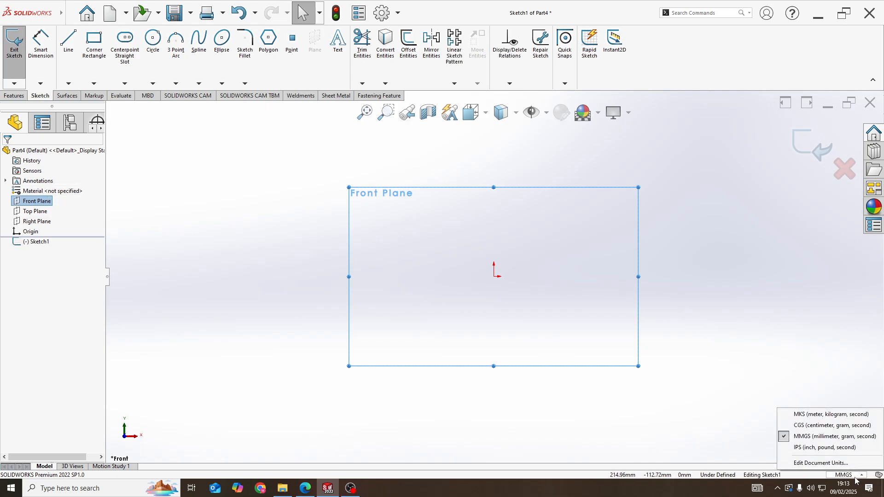
pyautogui.click(810, 440)
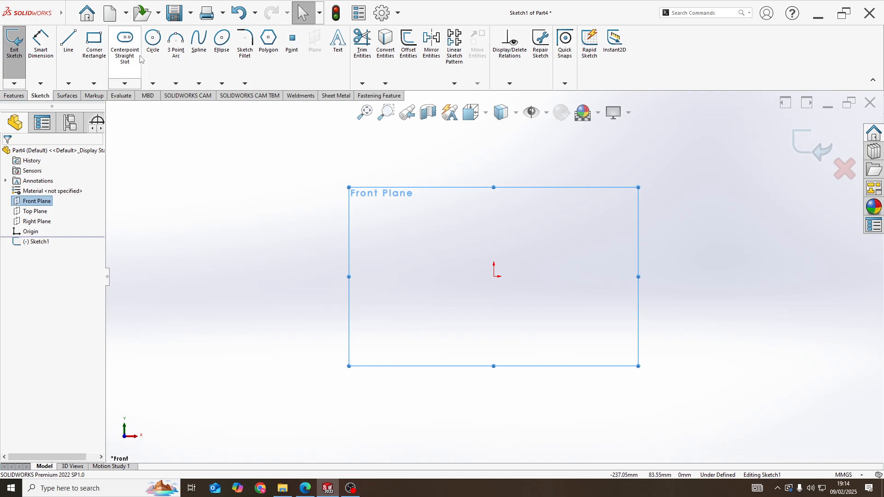
pyautogui.click(153, 41)
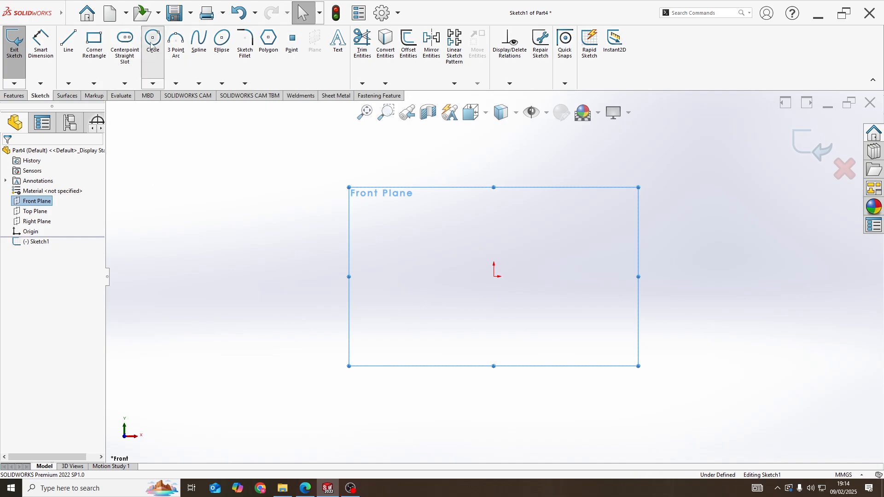
pyautogui.click(494, 277)
pyautogui.click(538, 326)
pyautogui.click(494, 277)
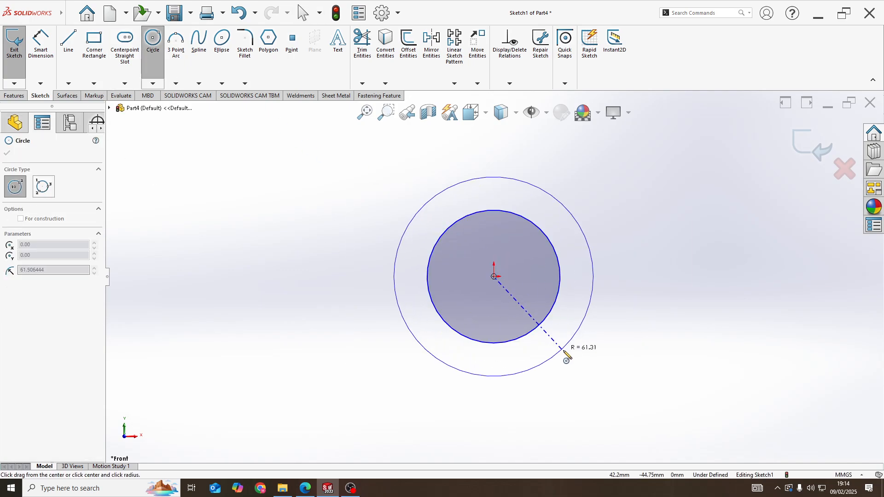
pyautogui.click(564, 353)
# - Check the part drawing PDF and dimension the inner circle at the origin to a diameter of 20 mm
pyautogui.hotkey('alt', 'Tab')
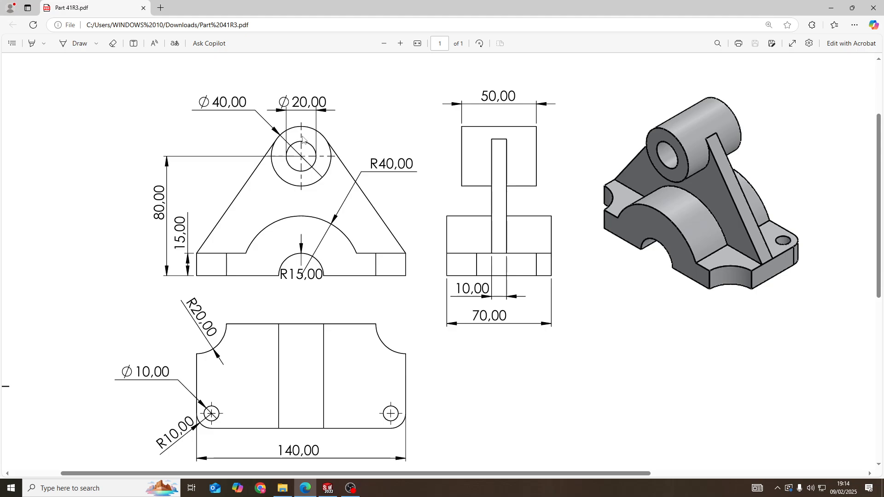
pyautogui.hotkey('alt', 'Tab')
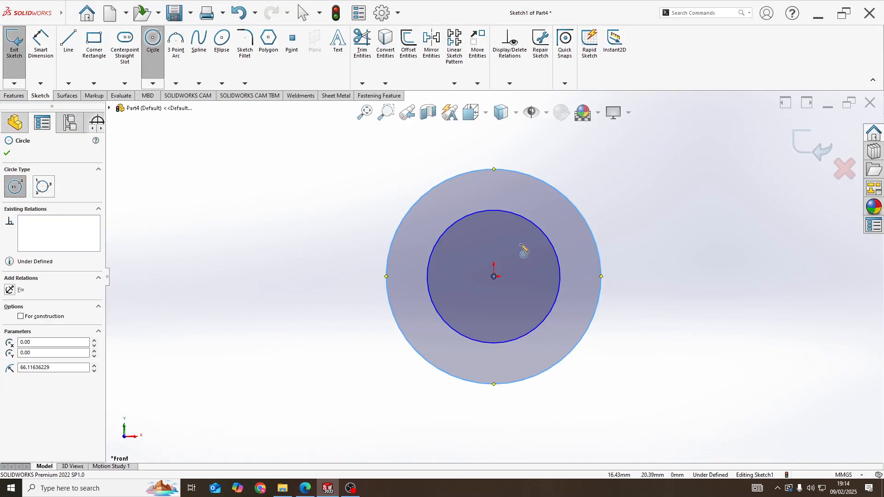
pyautogui.click(480, 214)
pyautogui.click(41, 44)
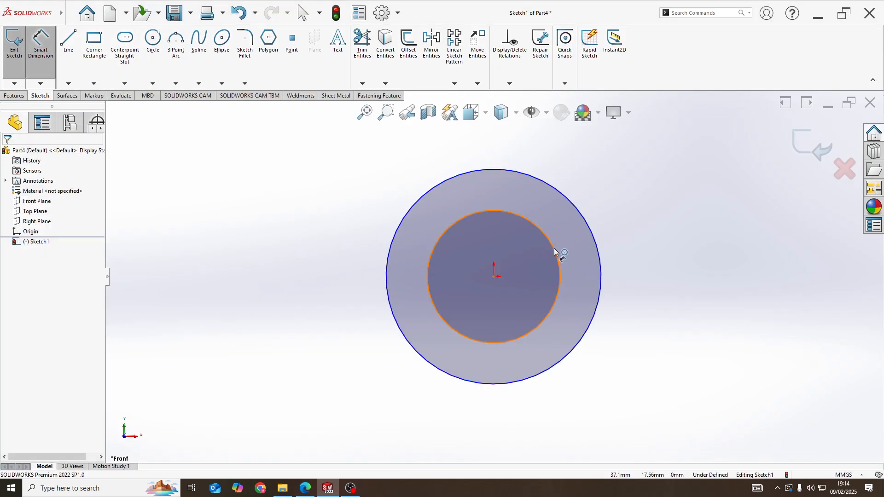
pyautogui.click(555, 252)
pyautogui.click(638, 277)
pyautogui.write('2')
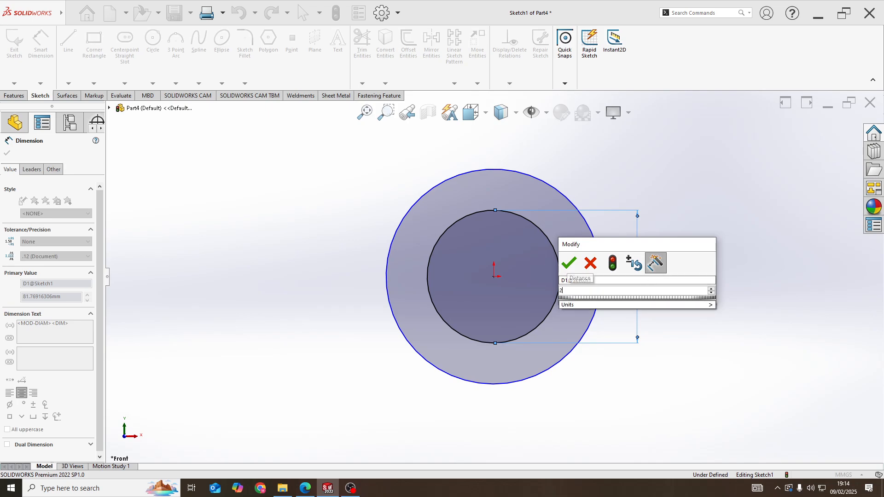
pyautogui.write('0')
pyautogui.press('Return')
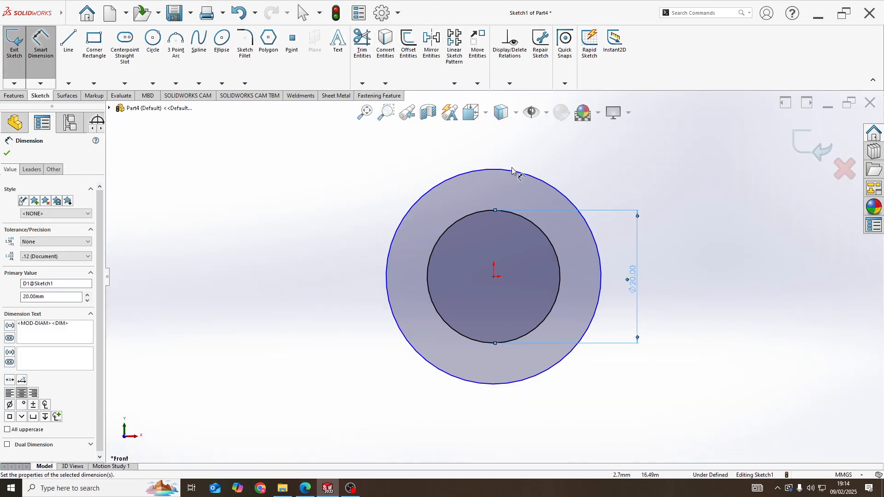
# - Dimension the outer circle at the origin to a diameter of 40 mm
pyautogui.click(512, 169)
pyautogui.click(494, 152)
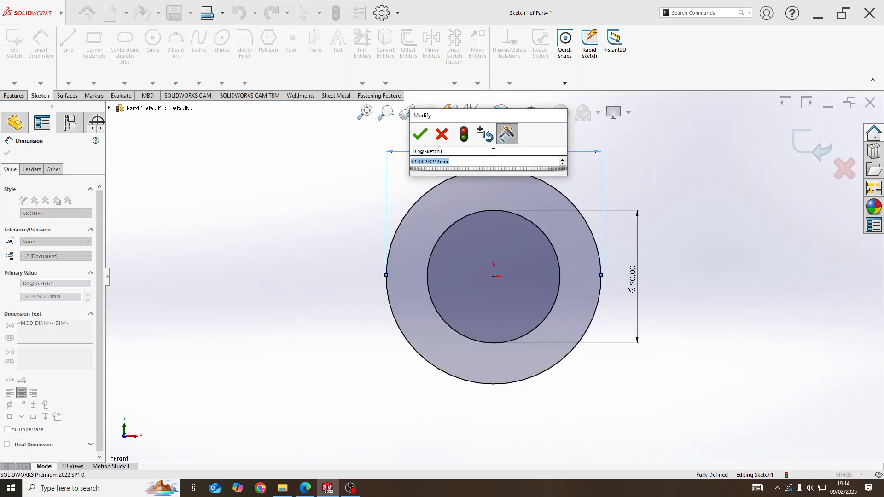
pyautogui.write('40')
pyautogui.press('Return')
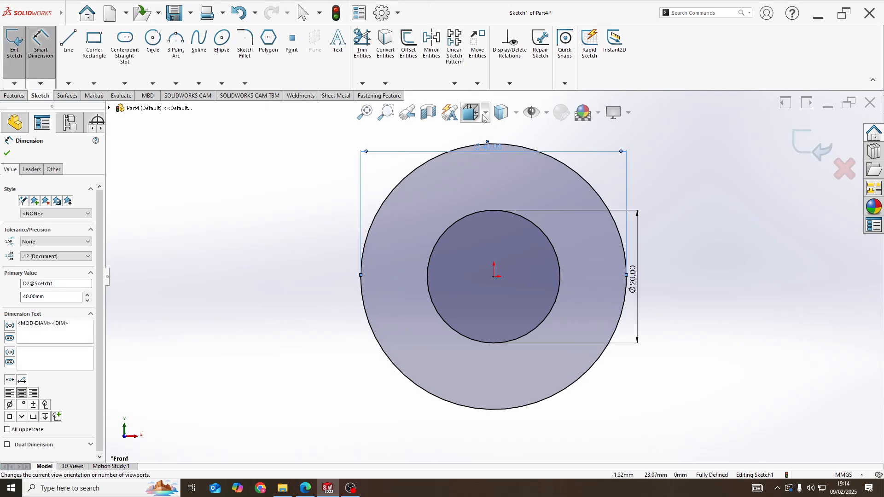
# - Sketch two concentric circles about 56 mm directly below the origin, about 21 mm and 51 mm in diameter
pyautogui.scroll(-2, 532, 268)
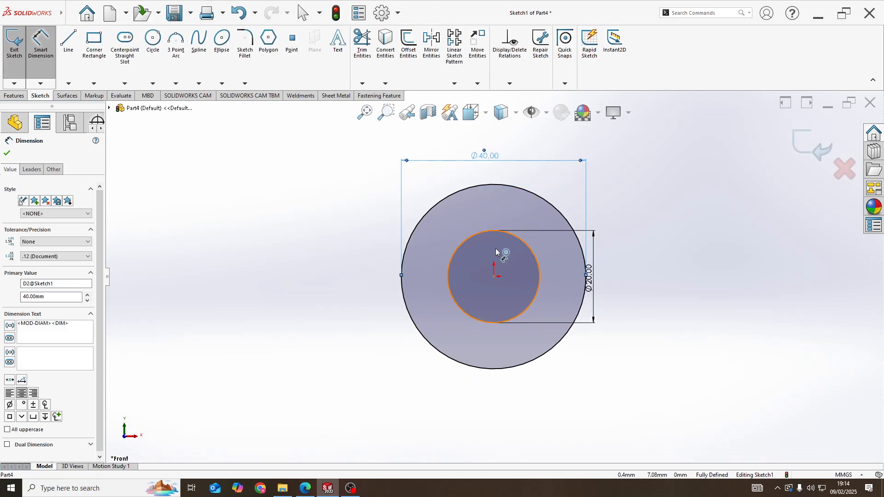
pyautogui.scroll(3, 501, 309)
pyautogui.scroll(-3, 502, 308)
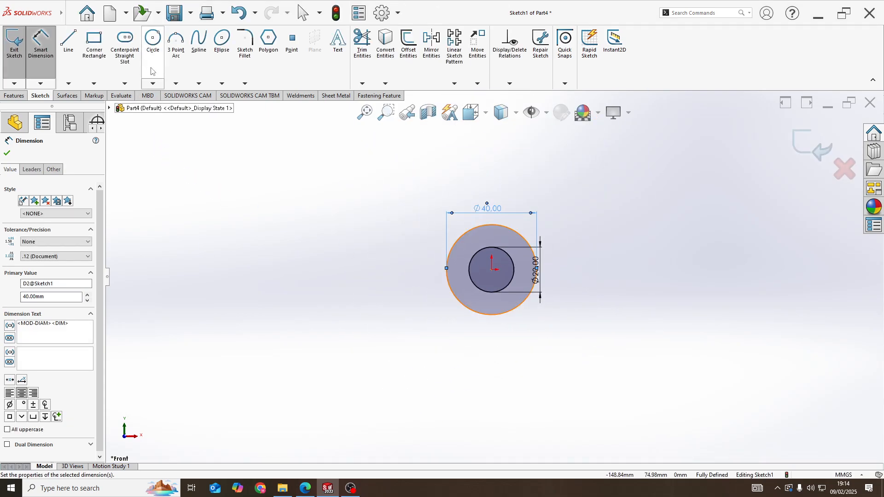
pyautogui.click(153, 41)
pyautogui.click(492, 396)
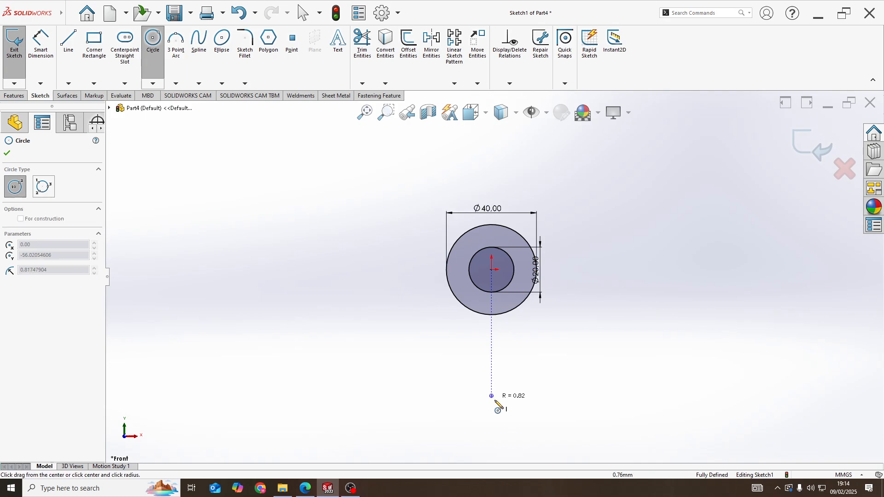
pyautogui.click(508, 412)
pyautogui.click(492, 395)
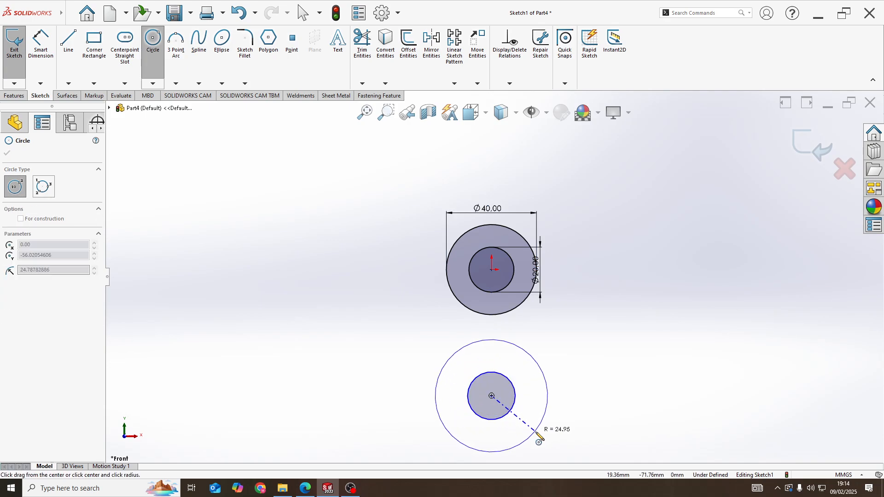
pyautogui.click(546, 441)
# - Consult the part drawing PDF and dimension the inner circle of the lower pair to a diameter of 30 mm
pyautogui.hotkey('alt', 'Tab')
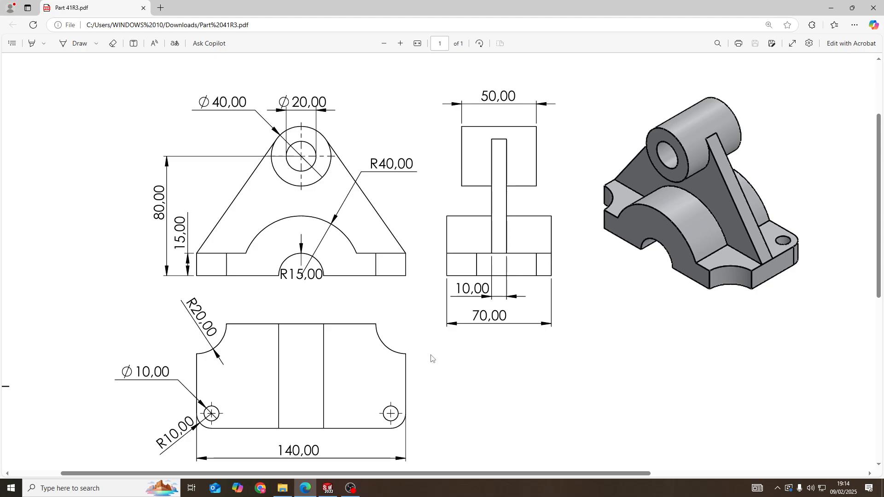
pyautogui.hotkey('alt', 'Tab')
pyautogui.hotkey('alt', 'Tab')
pyautogui.hotkey('alt', 'Tab')
pyautogui.click(40, 43)
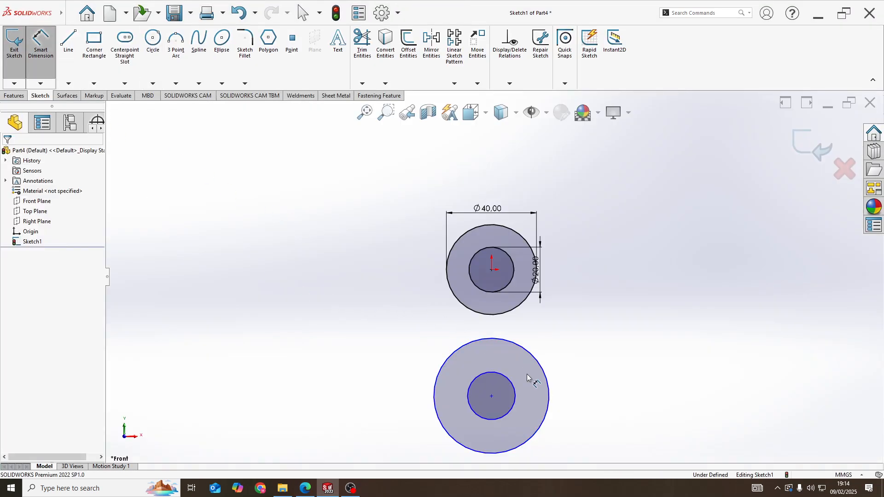
pyautogui.click(520, 399)
pyautogui.click(592, 404)
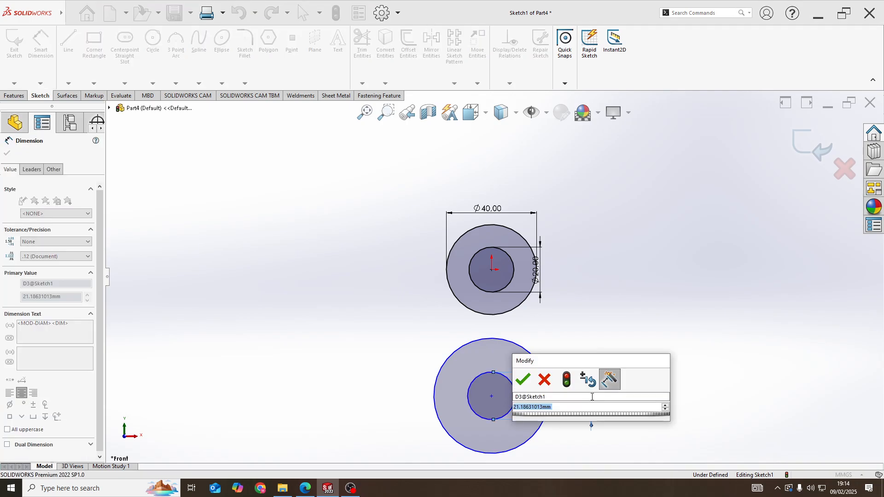
pyautogui.write('30')
pyautogui.press('Return')
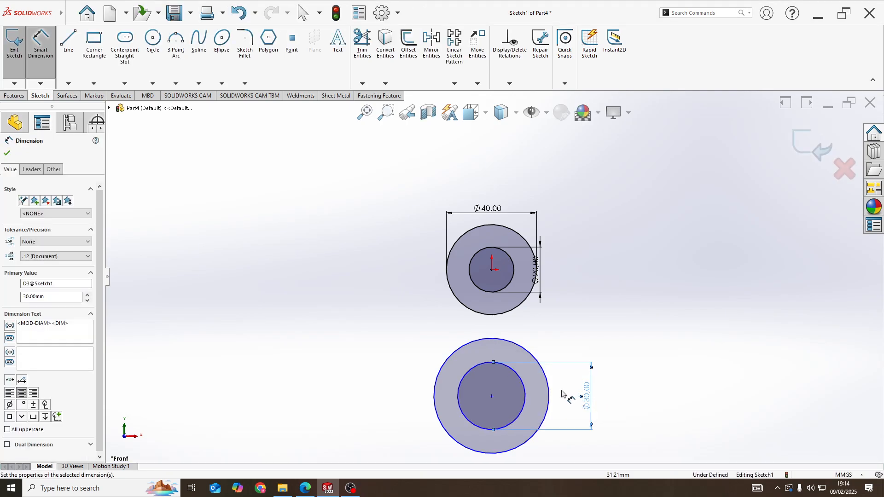
# - Dimension the outer circle of the lower pair to a diameter of 80 mm
pyautogui.click(548, 396)
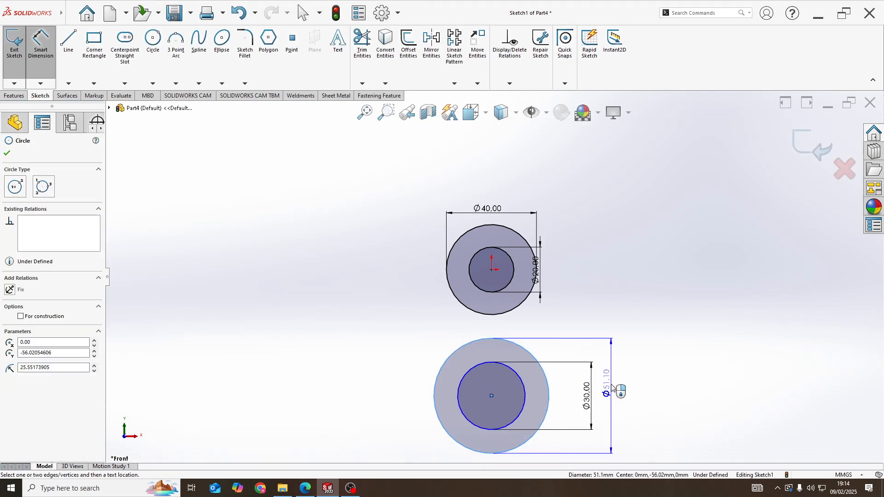
pyautogui.click(612, 391)
pyautogui.write('80')
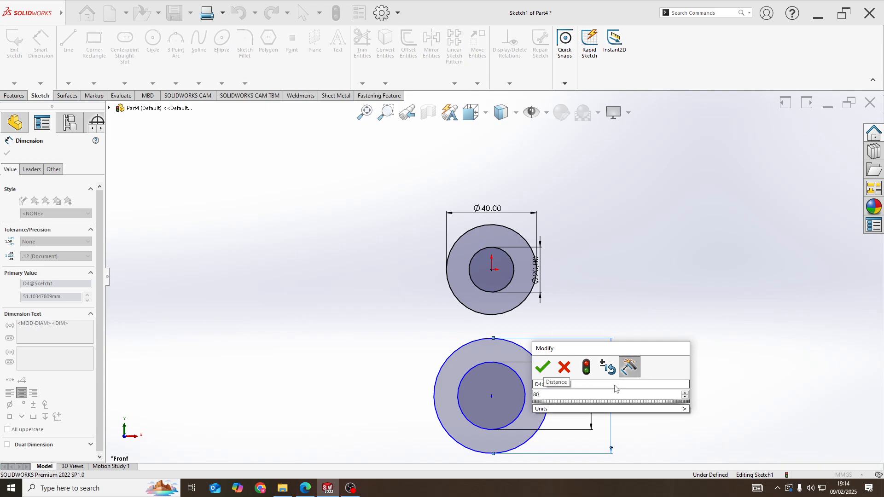
pyautogui.press('Return')
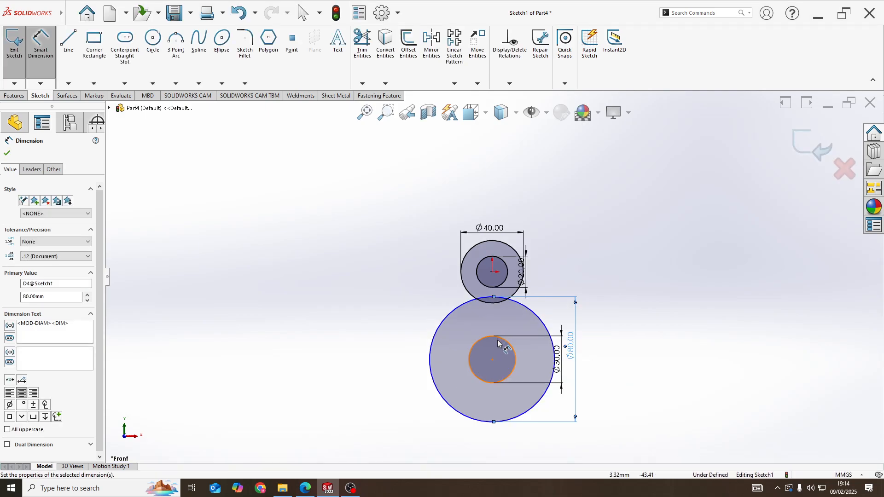
pyautogui.press('Escape')
# - Add a Vertical relation between the centre of the lower circles and the centre of the upper circles
pyautogui.click(493, 360)
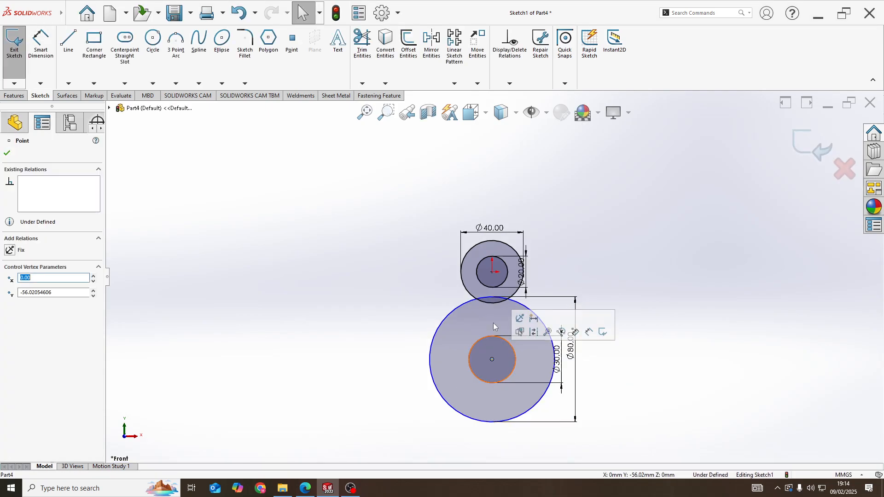
pyautogui.keyDown('ctrl'); pyautogui.click(492, 273); pyautogui.keyUp('ctrl')
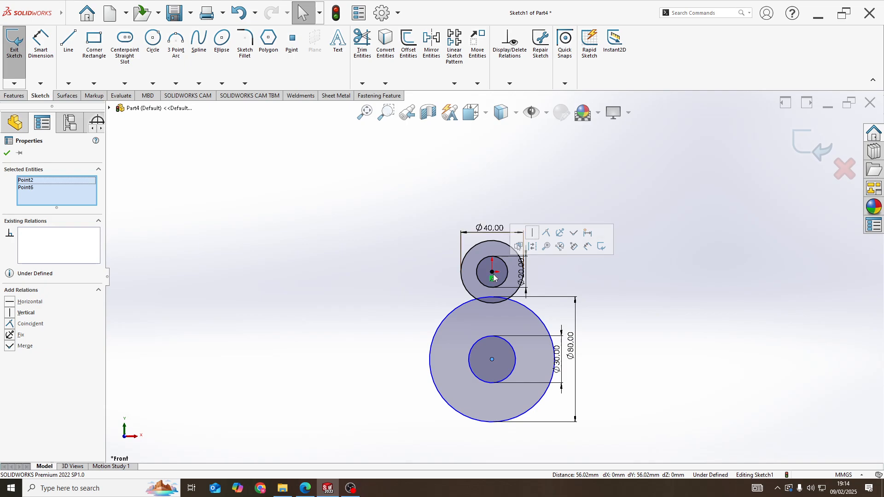
pyautogui.click(533, 234)
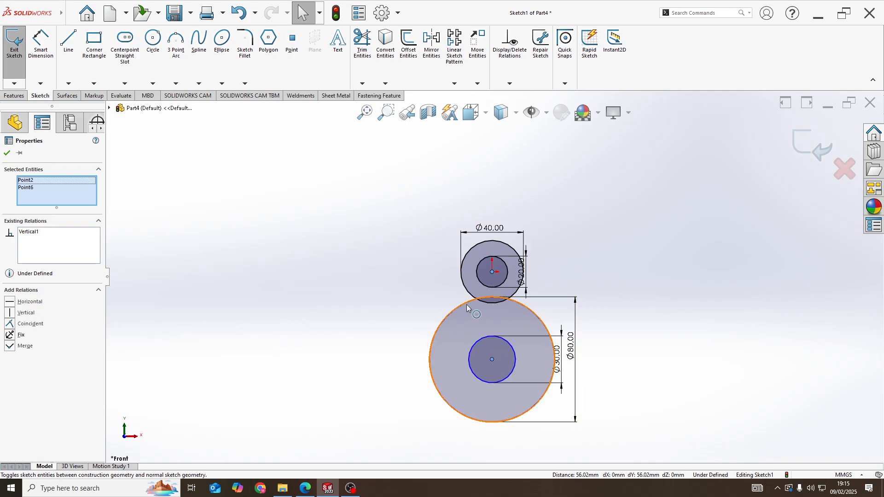
# - Dimension the vertical distance between the two circle centres as 80 mm, checking the value in the drawing PDF
pyautogui.click(41, 45)
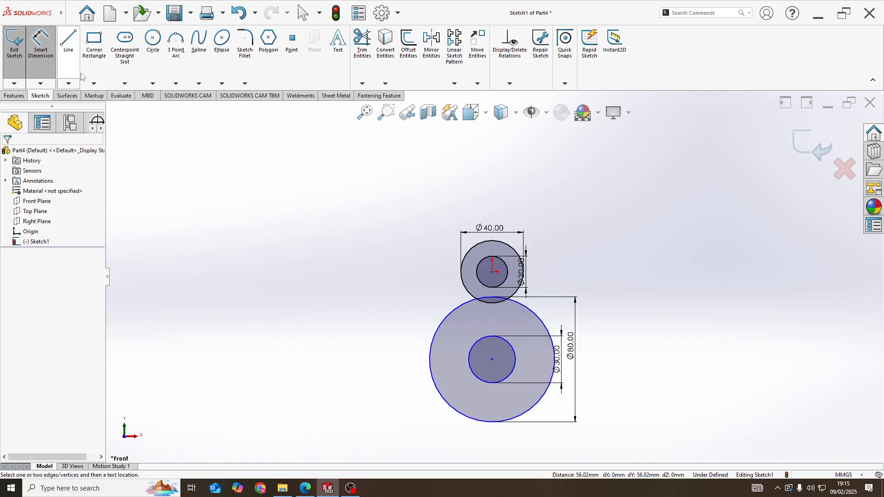
pyautogui.click(493, 272)
pyautogui.click(491, 361)
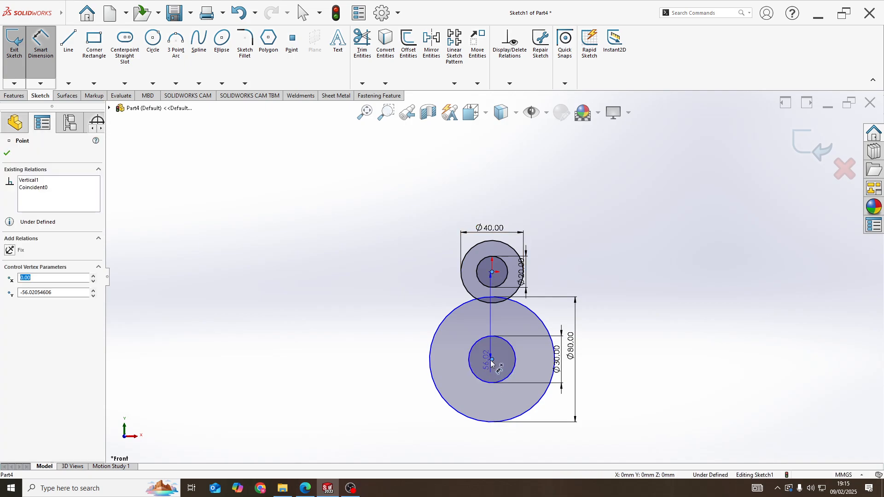
pyautogui.click(316, 318)
pyautogui.hotkey('alt', 'Tab')
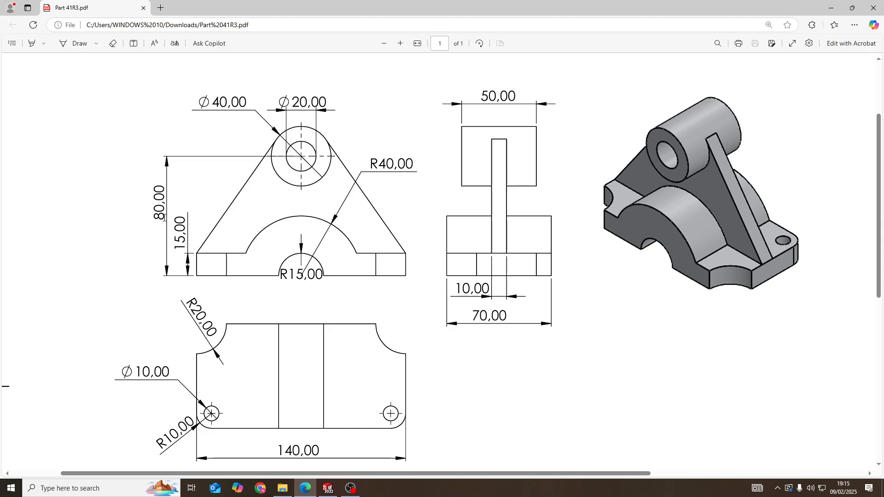
pyautogui.hotkey('alt', 'Tab')
pyautogui.scroll(-4, 475, 309)
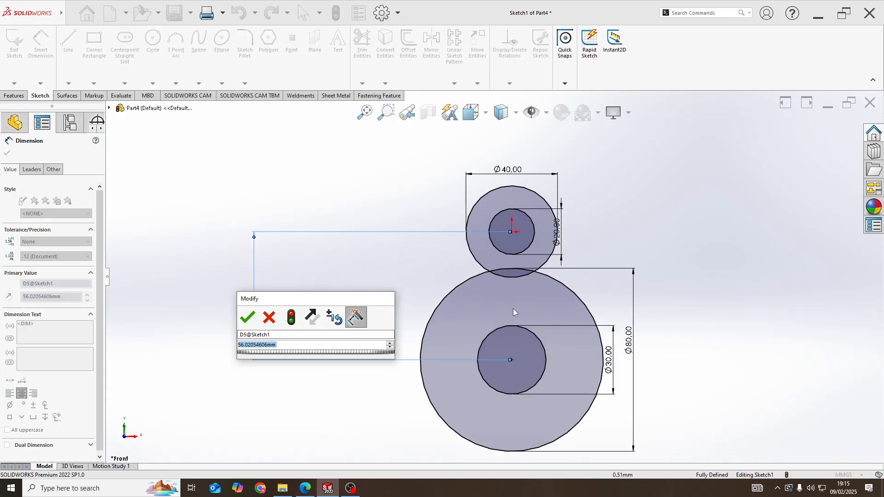
pyautogui.write('80')
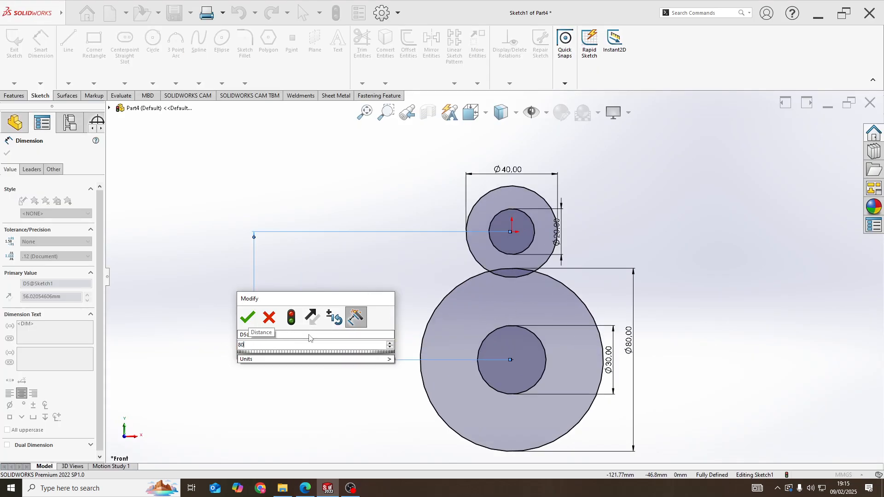
pyautogui.press('Return')
# - Reposition the centre distance dimension and the diameter dimensions beside the circles so they read clearly
pyautogui.moveTo(254, 362); pyautogui.dragTo(280, 361)
pyautogui.scroll(2, 468, 341)
pyautogui.scroll(-3, 517, 205)
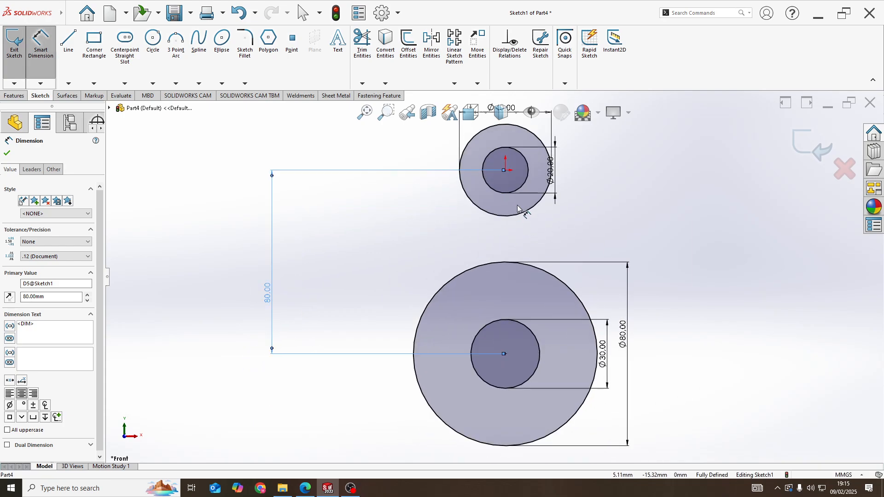
pyautogui.scroll(3, 515, 221)
pyautogui.keyDown('ctrl'); pyautogui.moveTo(510, 225); pyautogui.dragTo(500, 240, button='middle'); pyautogui.keyUp('ctrl')
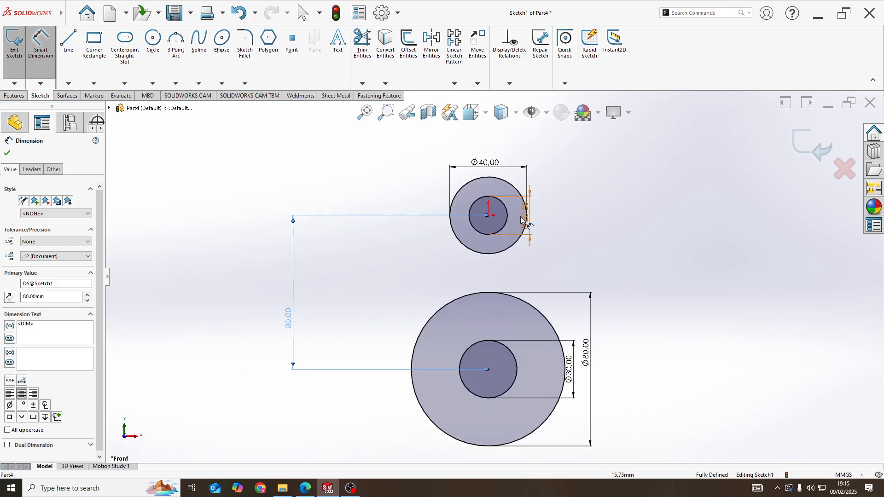
pyautogui.moveTo(525, 219); pyautogui.dragTo(546, 218)
pyautogui.moveTo(571, 375)
pyautogui.mouseDown()
pyautogui.moveTo(593, 375)
pyautogui.moveTo(581, 365)
pyautogui.mouseUp()
# - Check the base in the drawing PDF and draw a horizontal midpoint line about 258 mm long centred on the lower circles
pyautogui.hotkey('alt', 'Tab')
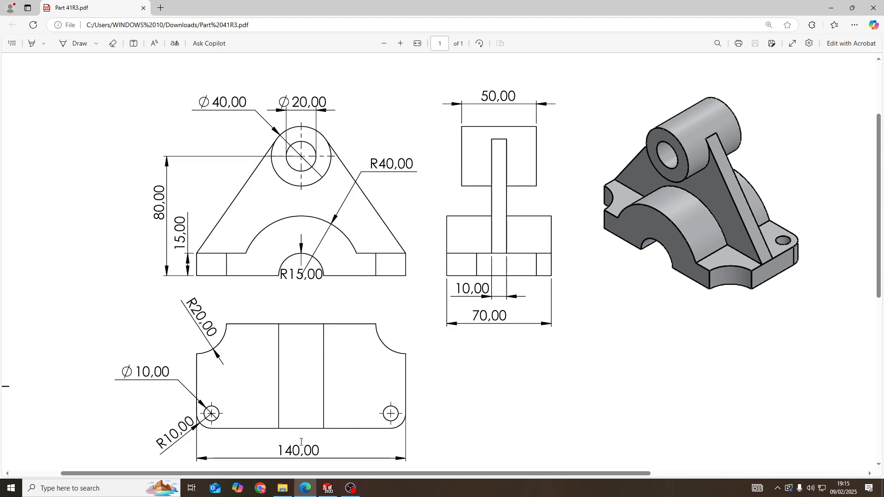
pyautogui.hotkey('alt', 'Tab')
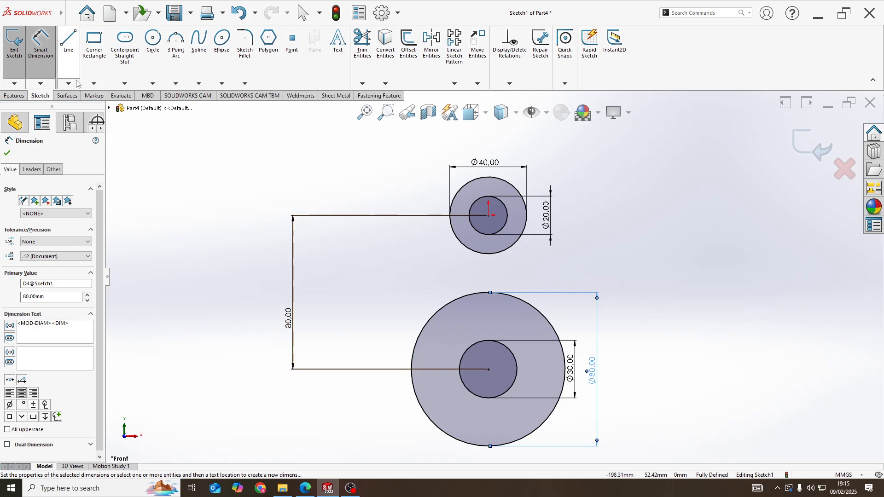
pyautogui.click(77, 83)
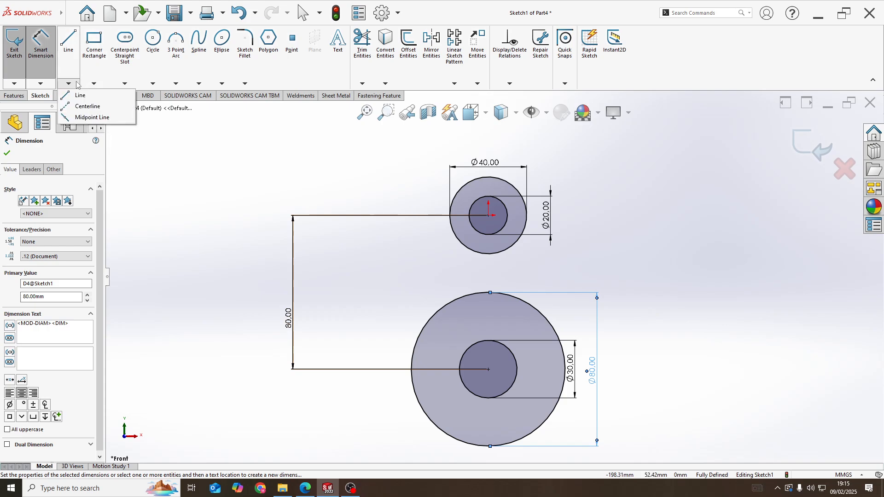
pyautogui.click(98, 117)
pyautogui.click(488, 370)
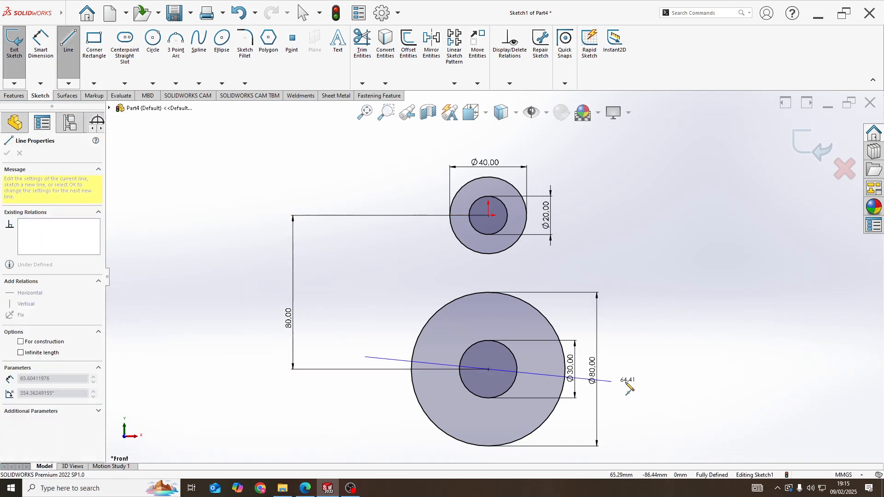
pyautogui.click(737, 369)
pyautogui.press('Escape')
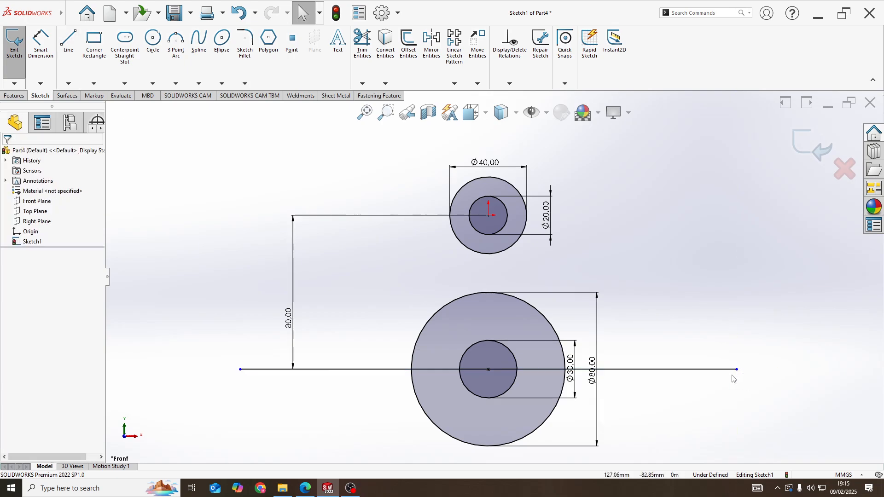
# - Dimension the horizontal base line's length as 140 mm, checking the value in the drawing PDF
pyautogui.click(68, 83)
pyautogui.click(41, 44)
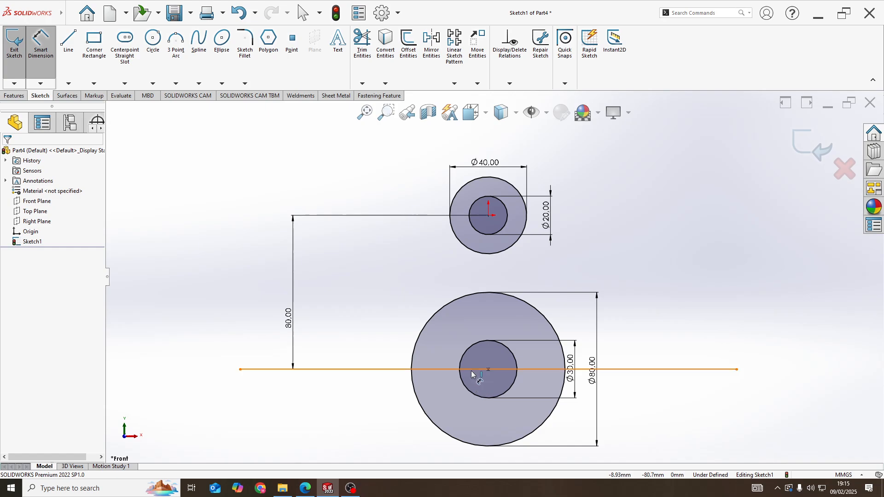
pyautogui.click(472, 374)
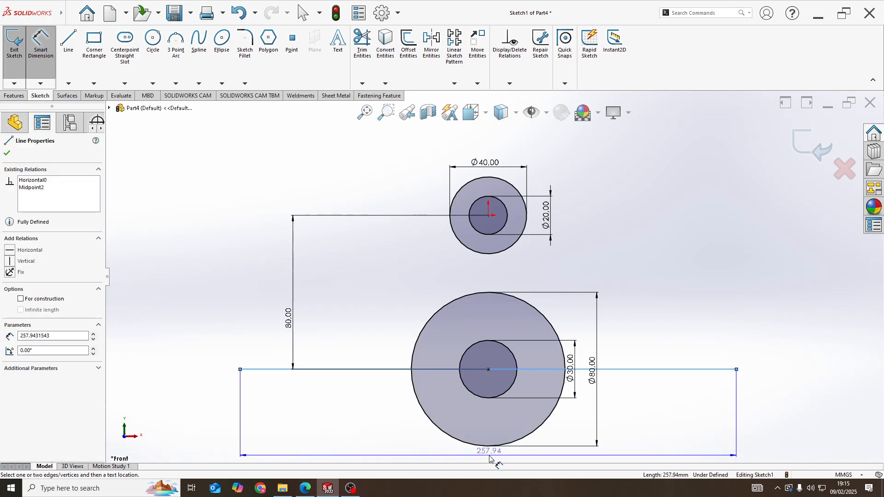
pyautogui.click(491, 458)
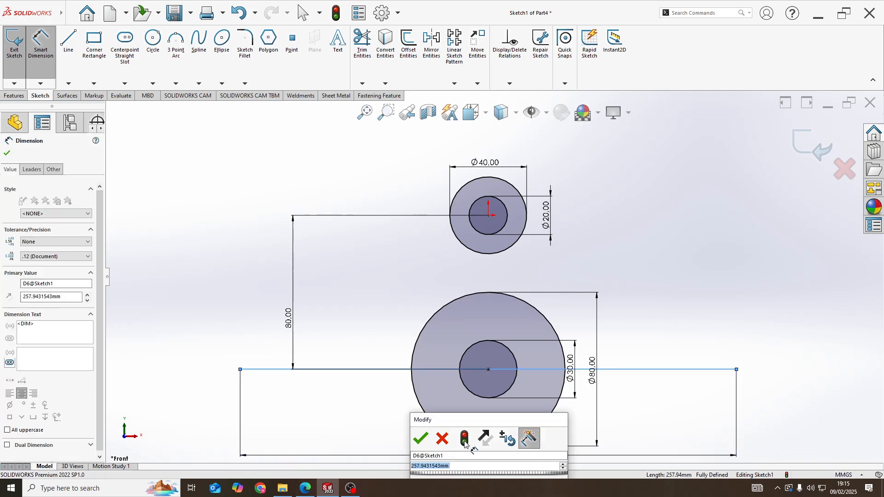
pyautogui.hotkey('alt', 'Tab')
pyautogui.hotkey('alt', 'Tab')
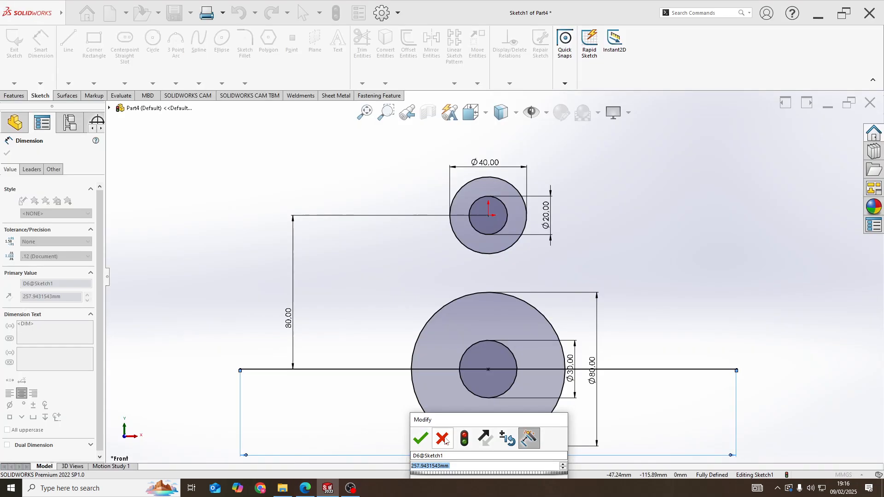
pyautogui.write('140')
pyautogui.press('Return')
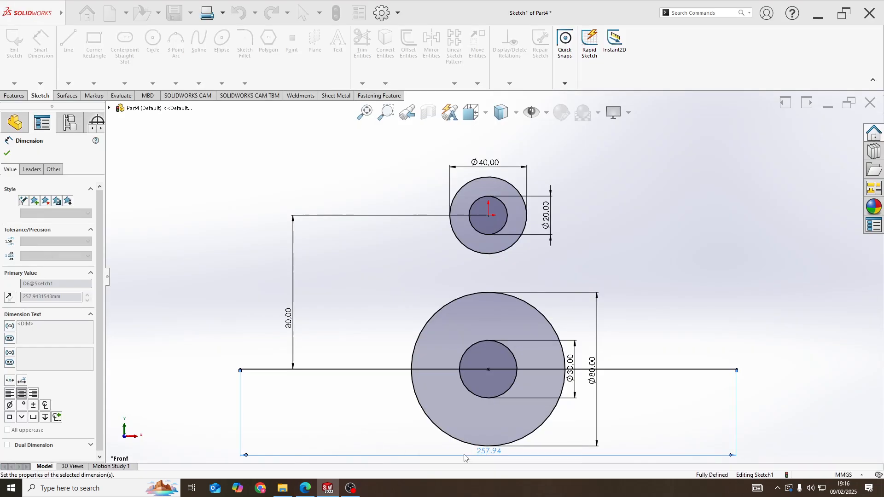
pyautogui.scroll(3, 494, 276)
pyautogui.scroll(-3, 479, 364)
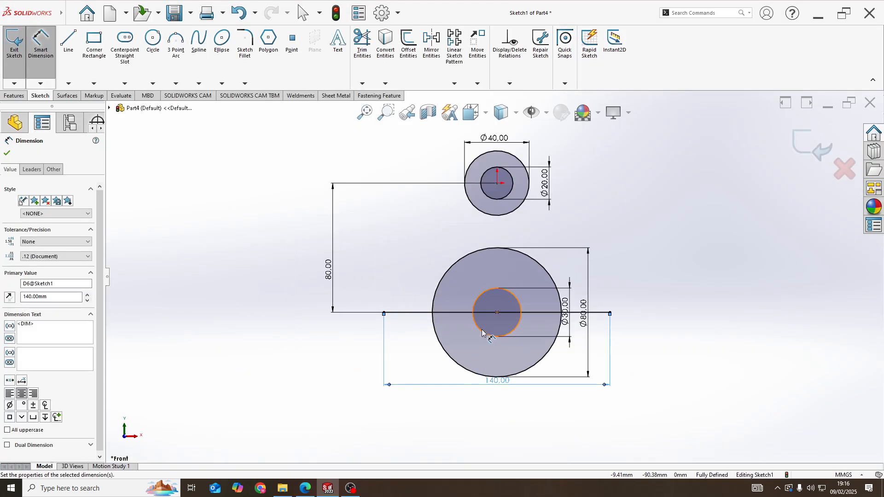
# - Check the base thickness in the drawing PDF and offset the base line 15 mm upward using the reversed direction
pyautogui.hotkey('alt', 'Tab')
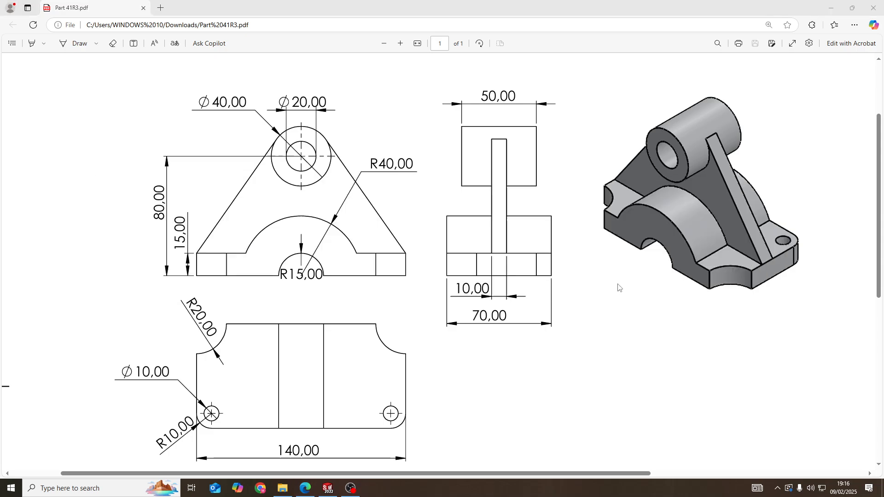
pyautogui.hotkey('alt', 'Tab')
pyautogui.click(416, 49)
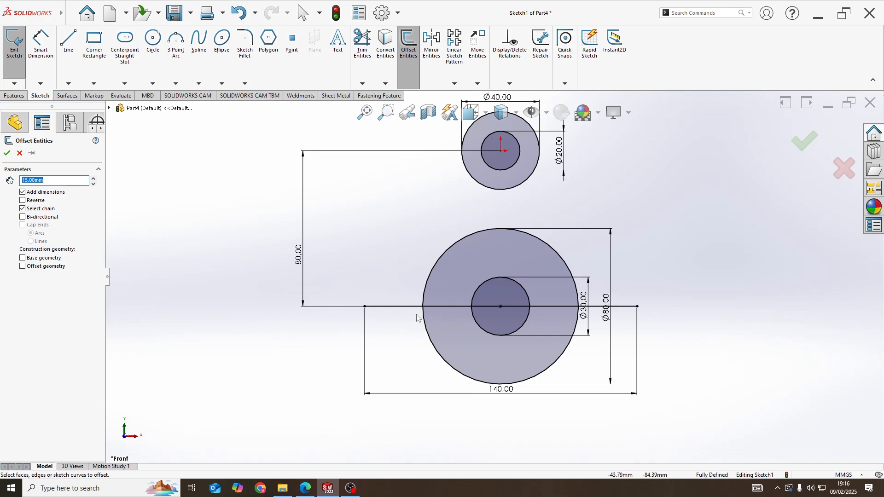
pyautogui.click(400, 311)
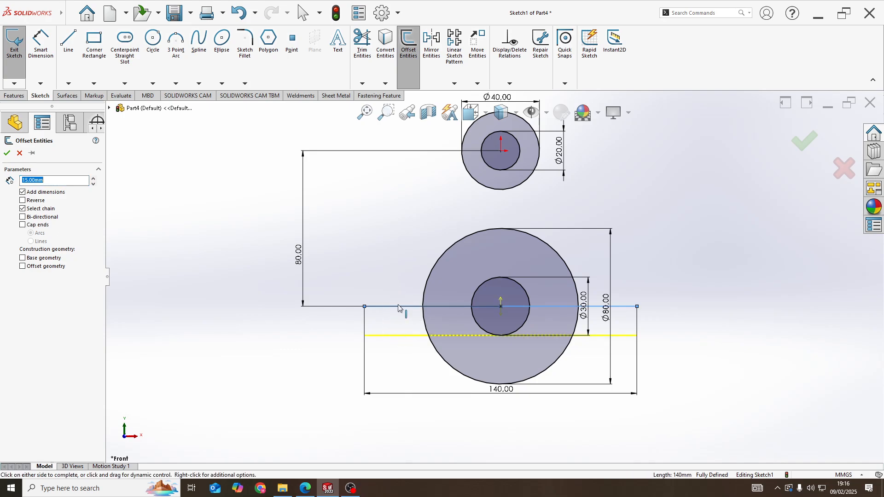
pyautogui.click(23, 201)
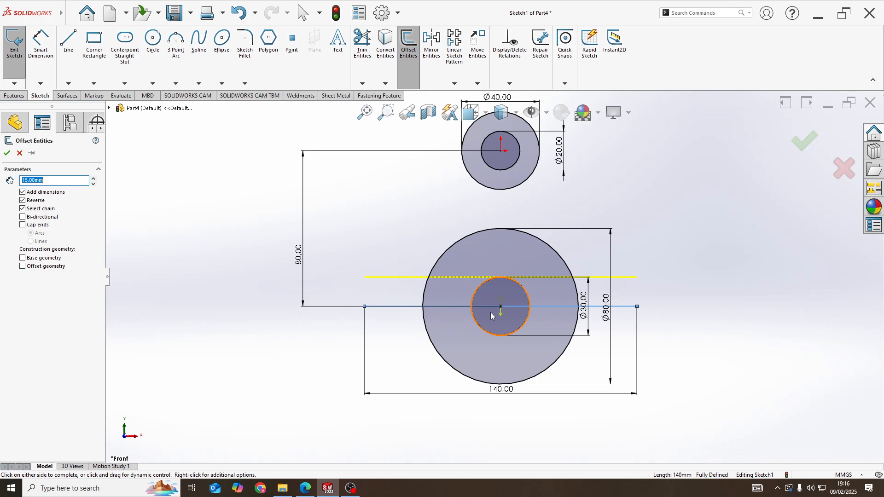
pyautogui.click(6, 153)
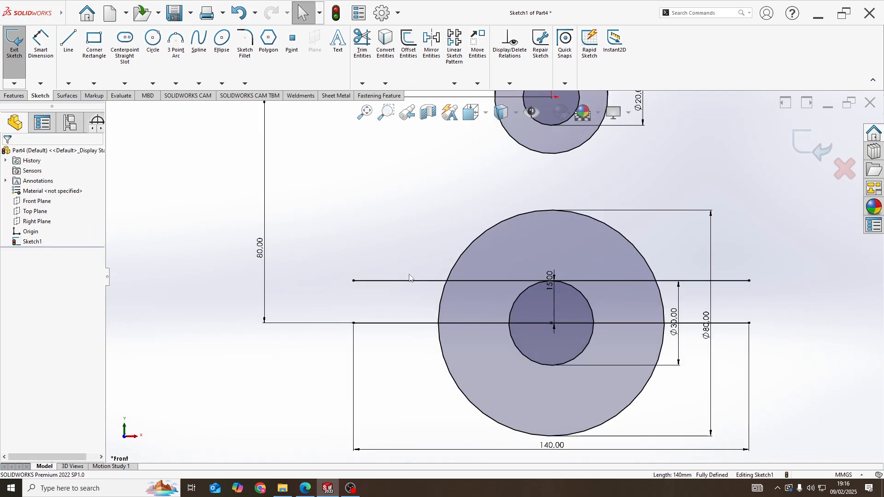
# - Power trim the lower circles and both horizontal lines to leave only the outline of the arched base
pyautogui.scroll(-4, 456, 295)
pyautogui.scroll(3, 456, 294)
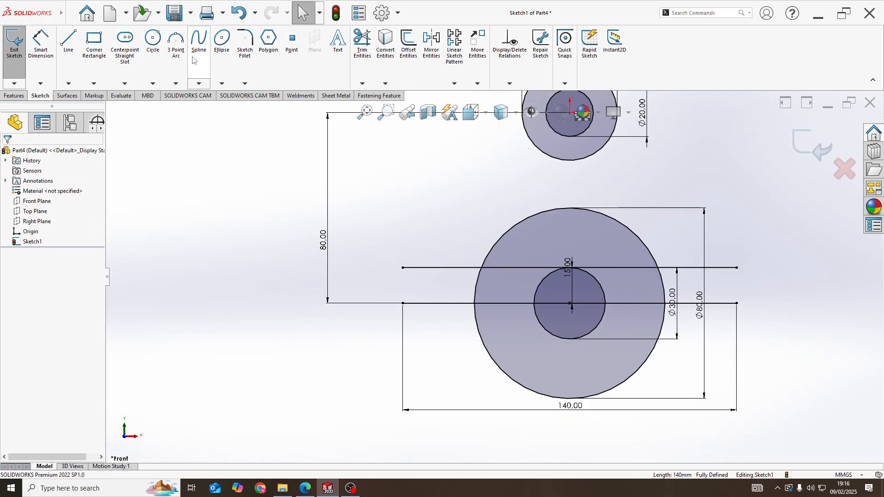
pyautogui.click(363, 44)
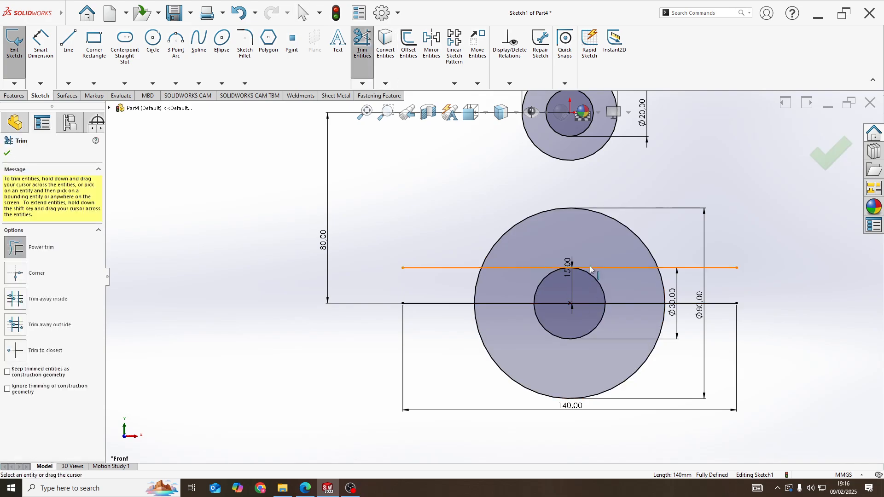
pyautogui.keyDown('ctrl'); pyautogui.moveTo(583, 260); pyautogui.dragTo(445, 308, button='middle'); pyautogui.keyUp('ctrl')
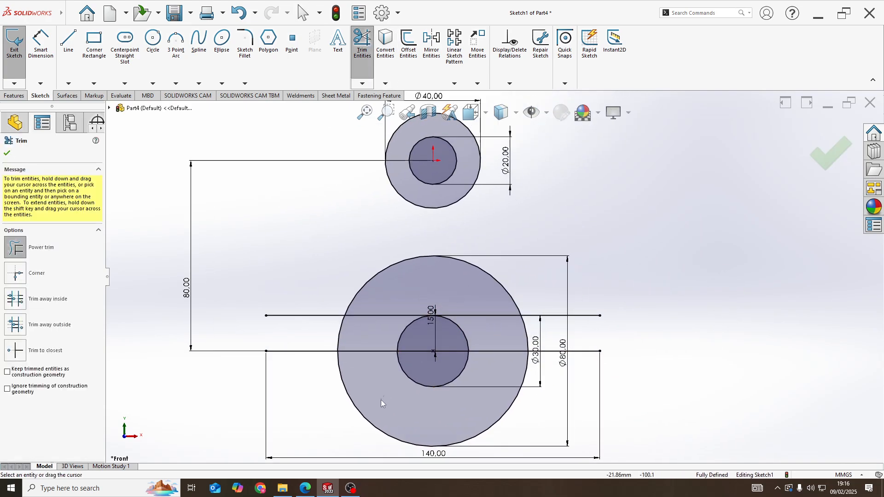
pyautogui.moveTo(380, 400); pyautogui.dragTo(375, 437)
pyautogui.moveTo(427, 371); pyautogui.dragTo(424, 390)
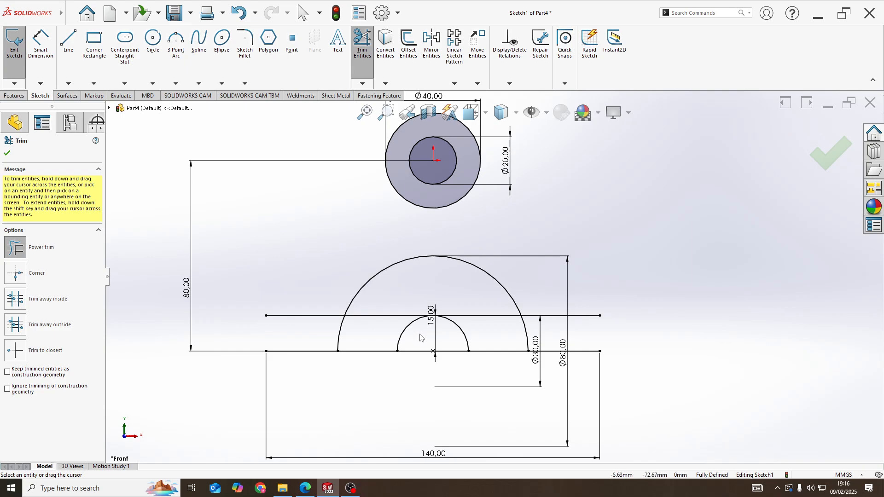
pyautogui.moveTo(420, 358); pyautogui.dragTo(419, 361)
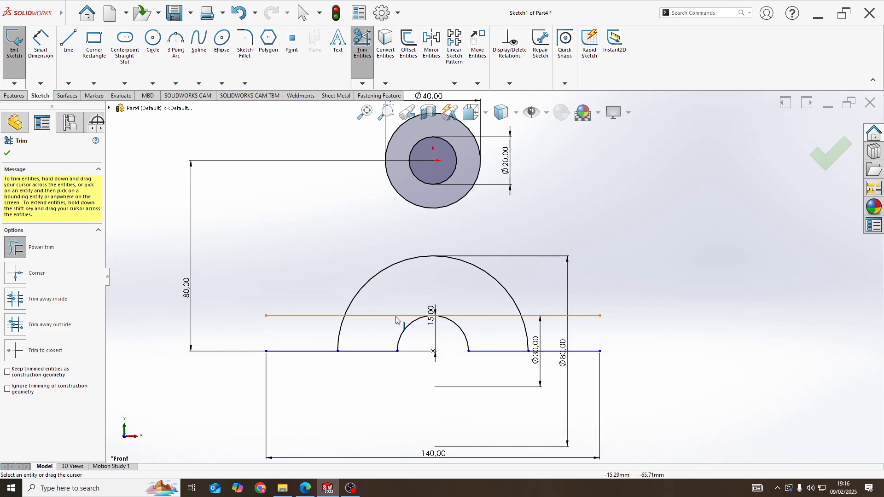
pyautogui.moveTo(393, 306)
pyautogui.mouseDown()
pyautogui.moveTo(364, 330)
pyautogui.moveTo(321, 332)
pyautogui.mouseUp()
pyautogui.moveTo(478, 301)
pyautogui.mouseDown()
pyautogui.moveTo(498, 328)
pyautogui.moveTo(530, 337)
pyautogui.mouseUp()
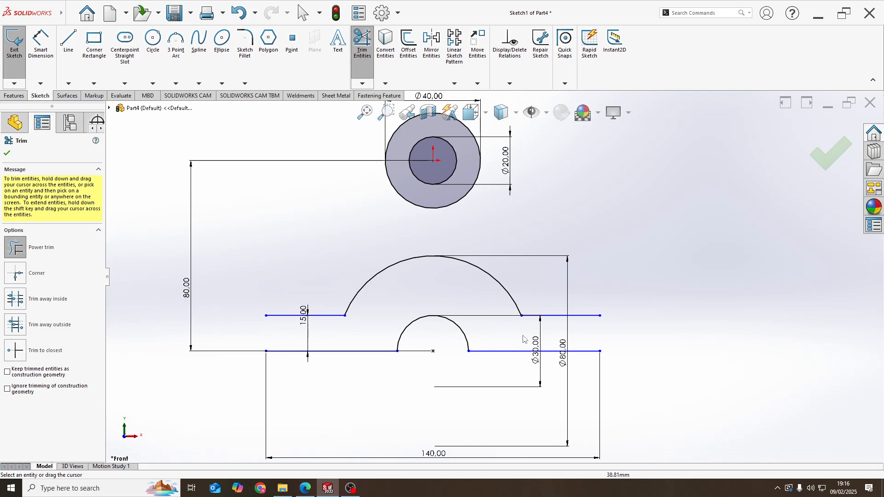
# - Close both ends of the base outline with 15 mm vertical lines between the upper and lower horizontal lines
pyautogui.click(69, 46)
pyautogui.moveTo(266, 316); pyautogui.dragTo(266, 351)
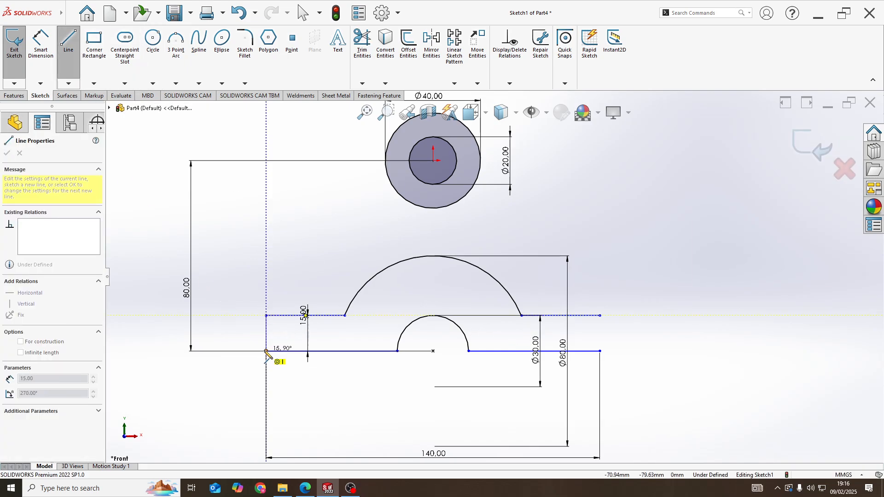
pyautogui.moveTo(600, 316); pyautogui.dragTo(599, 351)
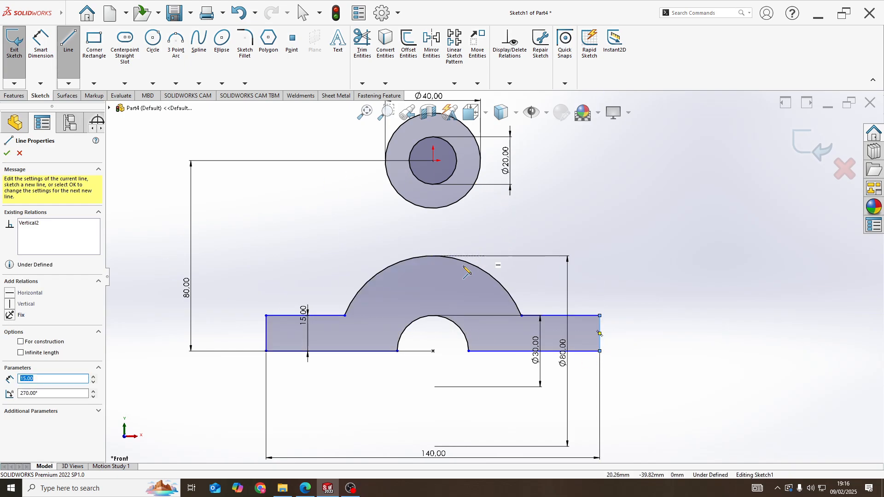
# - Check the rib in the drawing PDF and draw sloping lines from the base's two upper outer corners to the 40 mm circle
pyautogui.hotkey('alt', 'Tab')
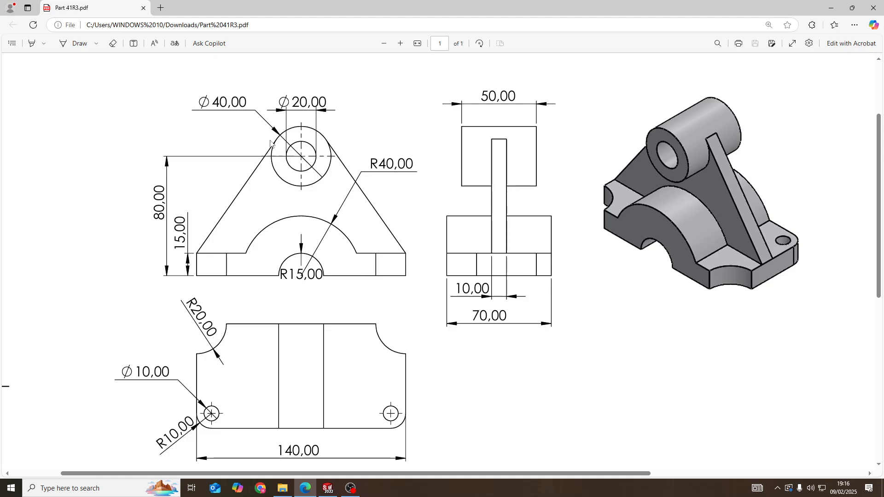
pyautogui.hotkey('alt', 'Tab')
pyautogui.moveTo(266, 316); pyautogui.dragTo(394, 133)
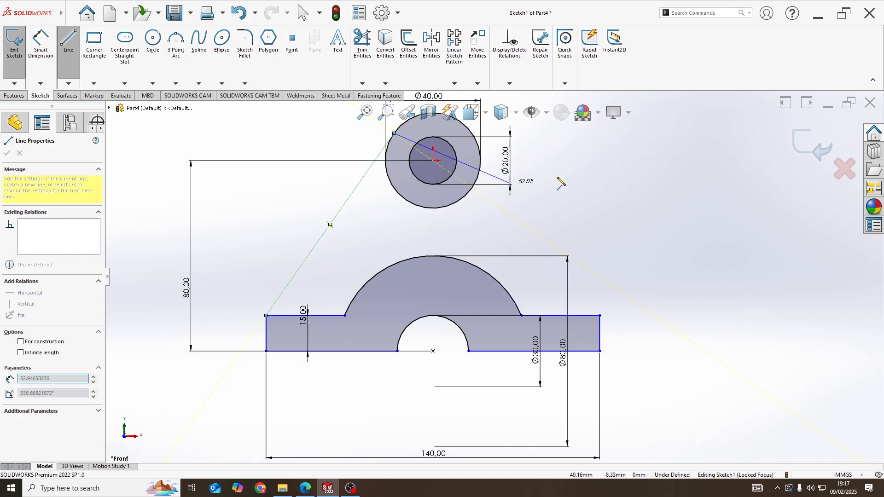
pyautogui.press('Escape')
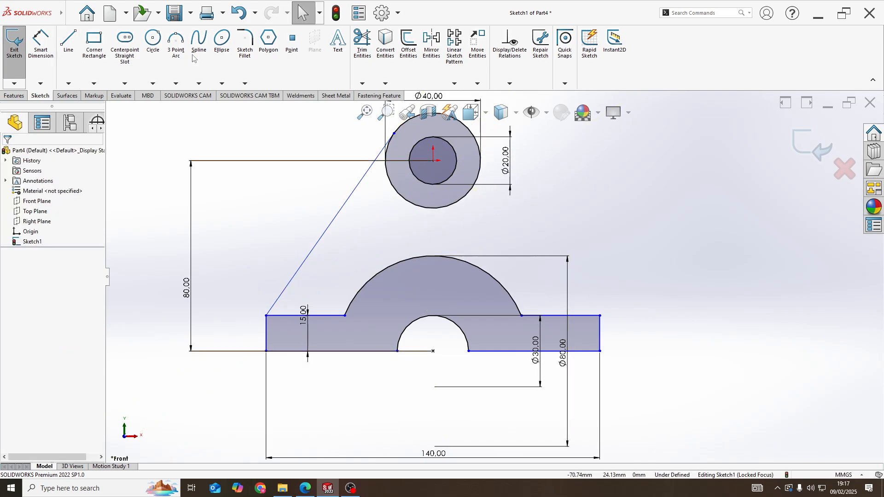
pyautogui.click(68, 46)
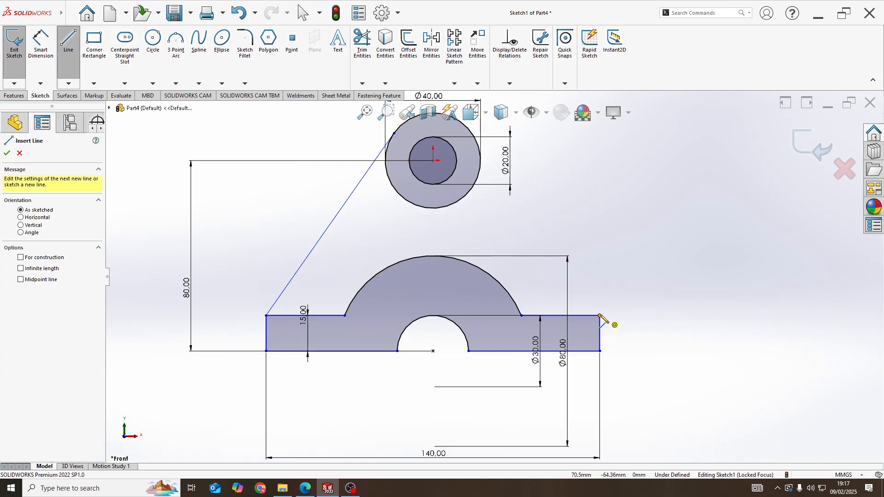
pyautogui.moveTo(600, 316)
pyautogui.mouseDown()
pyautogui.moveTo(461, 106)
pyautogui.moveTo(472, 134)
pyautogui.mouseUp()
pyautogui.press('Escape')
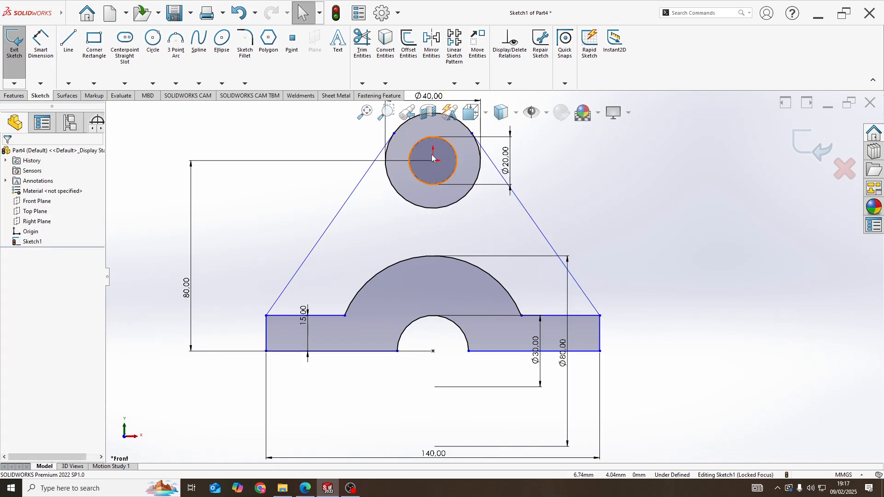
# - Add Tangent relations between each of the two sloping lines and the 40 mm circle
pyautogui.click(370, 174)
pyautogui.keyDown('ctrl'); pyautogui.click(387, 174); pyautogui.keyUp('ctrl')
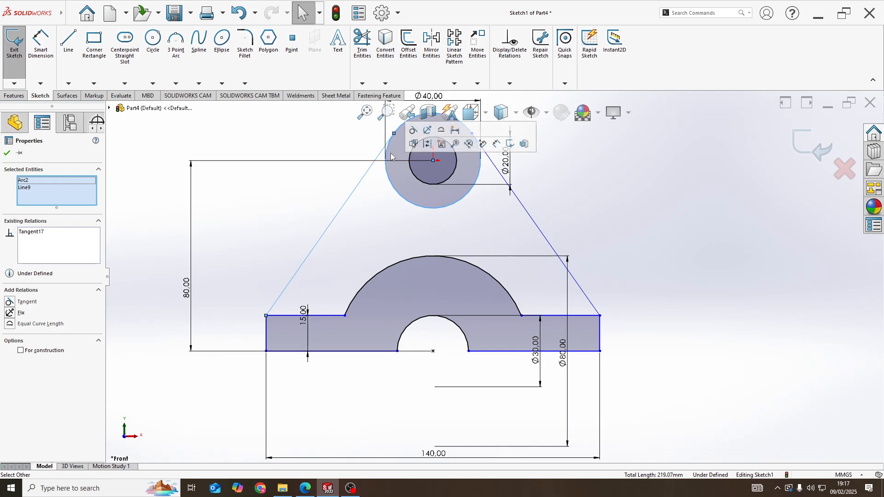
pyautogui.click(532, 219)
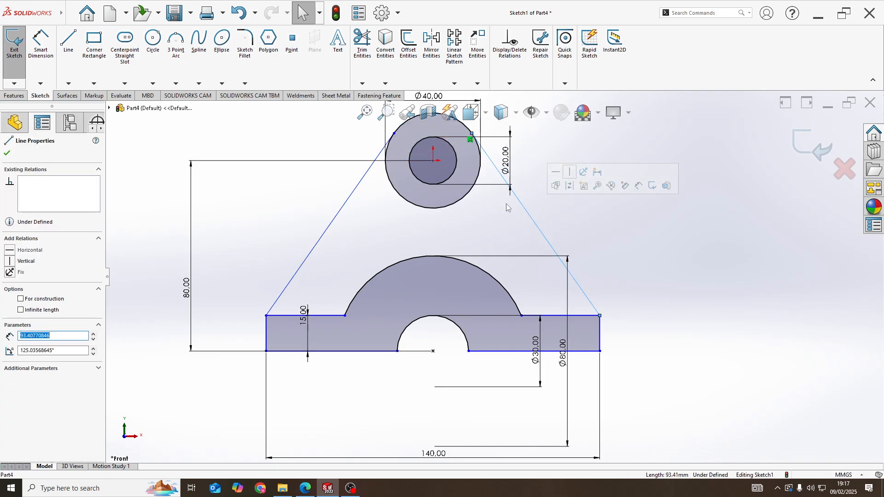
pyautogui.keyDown('ctrl'); pyautogui.click(474, 139); pyautogui.keyUp('ctrl')
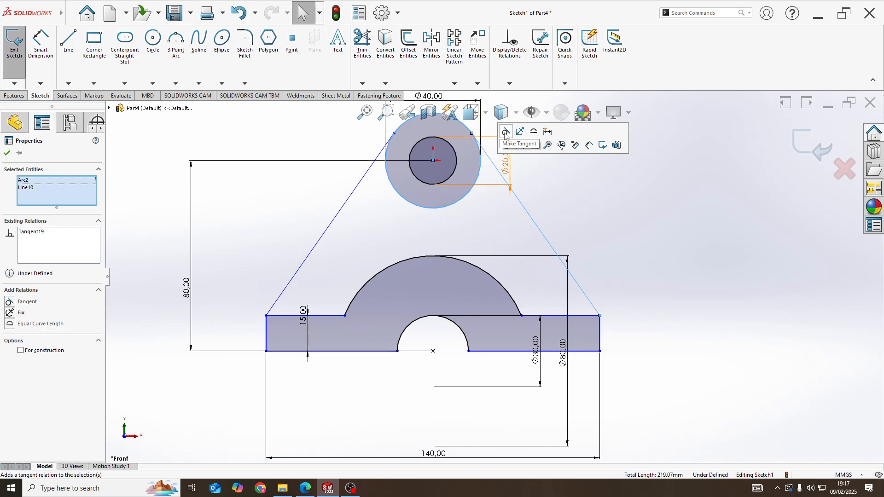
pyautogui.scroll(3, 493, 278)
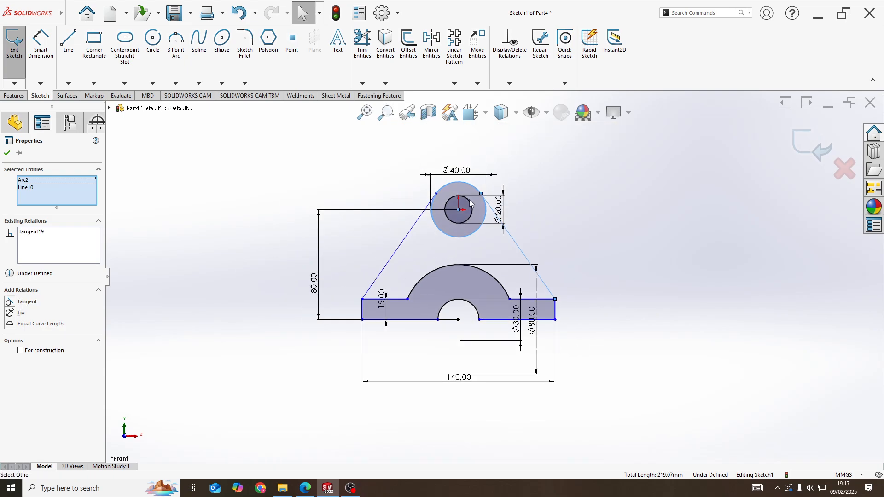
pyautogui.click(501, 210)
pyautogui.scroll(3, 494, 277)
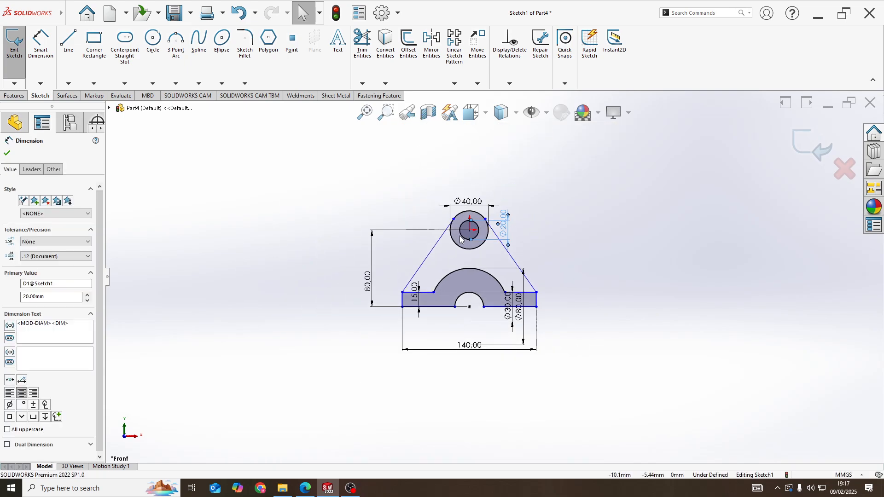
pyautogui.scroll(-5, 460, 235)
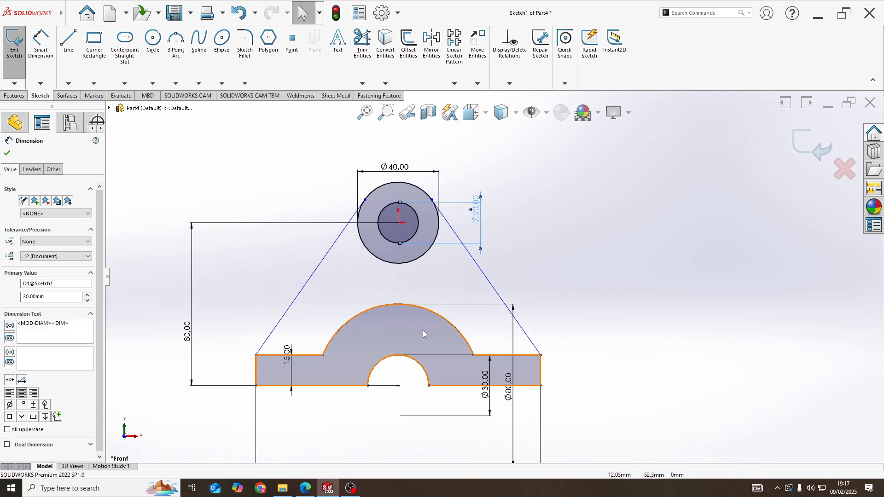
# - Check the boss in the drawing PDF and extrude the ring between the 20 mm and 40 mm circles 50 mm with Mid Plane
pyautogui.scroll(-2, 423, 335)
pyautogui.scroll(4, 450, 350)
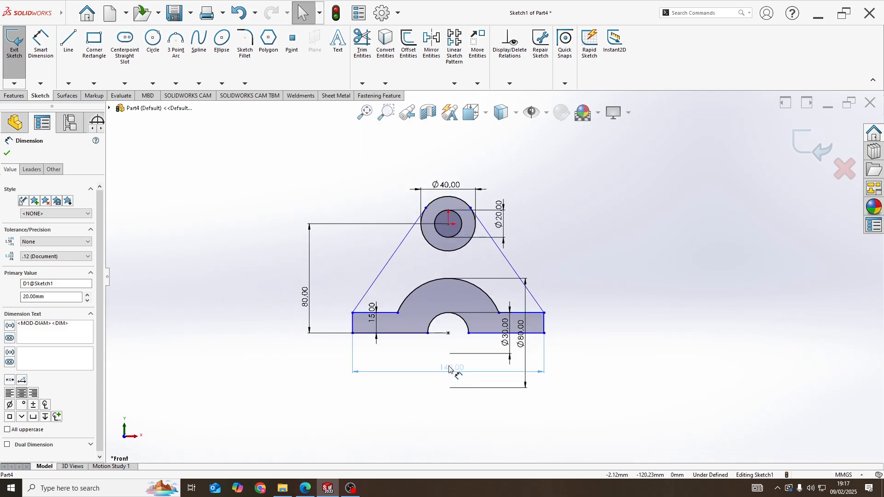
pyautogui.click(449, 368)
pyautogui.scroll(-3, 455, 330)
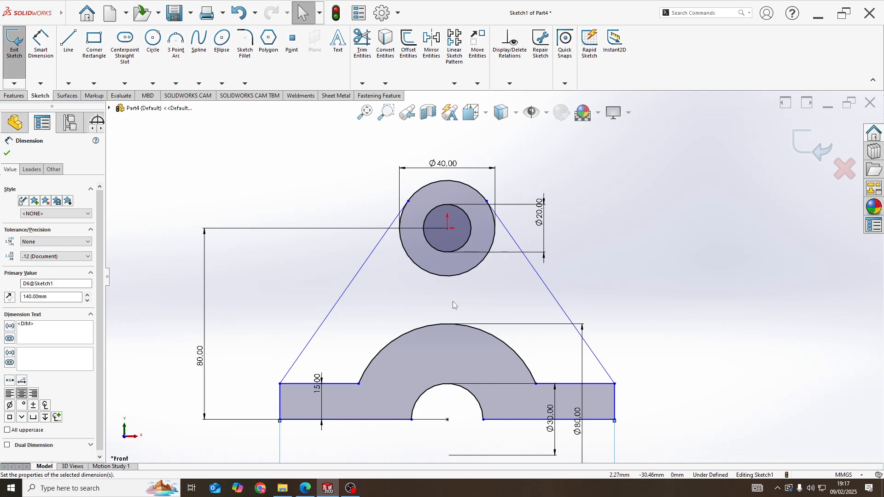
pyautogui.hotkey('alt', 'Tab')
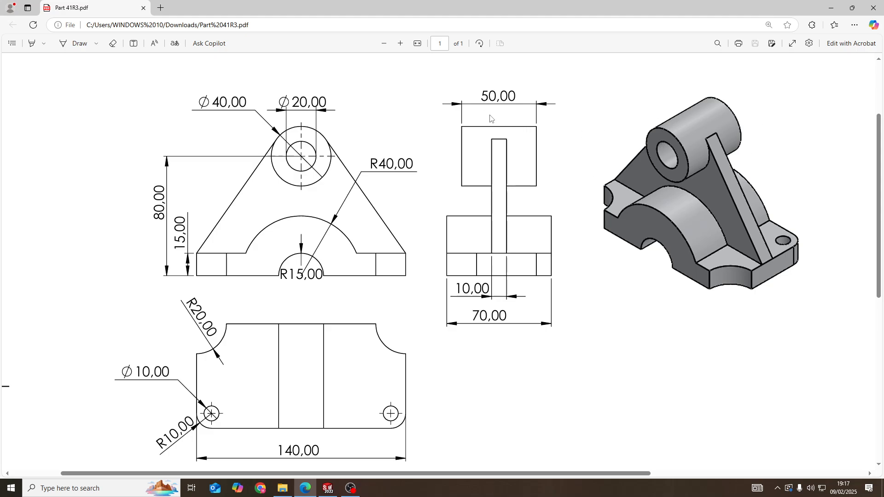
pyautogui.hotkey('alt', 'Tab')
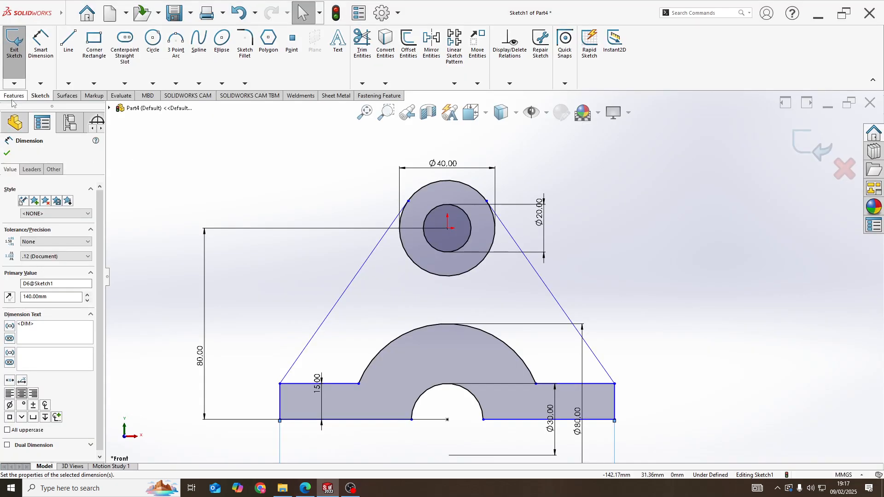
pyautogui.click(14, 79)
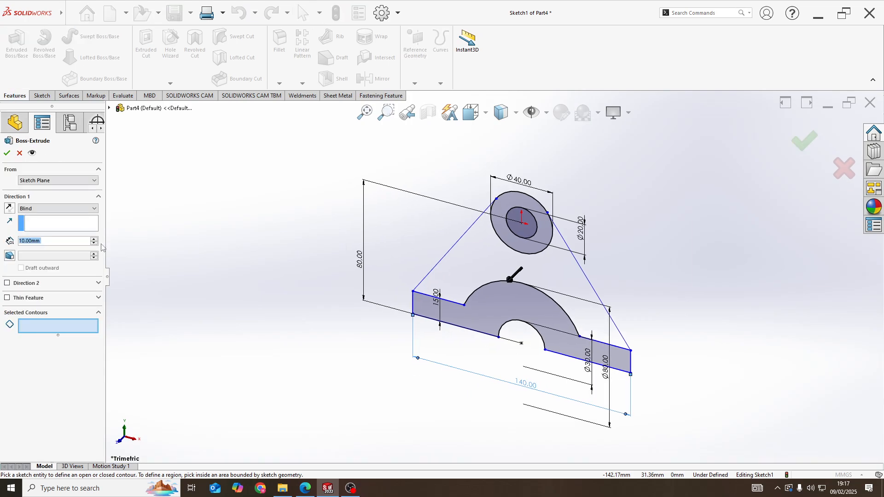
pyautogui.click(46, 328)
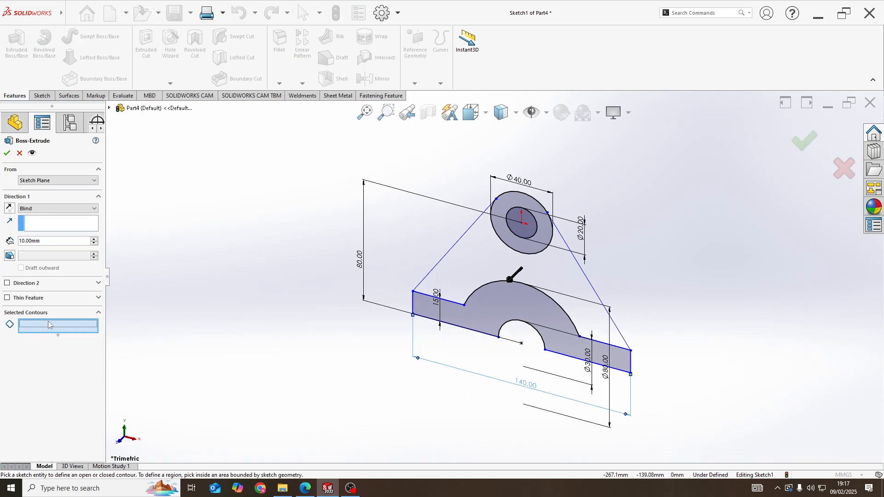
pyautogui.click(506, 206)
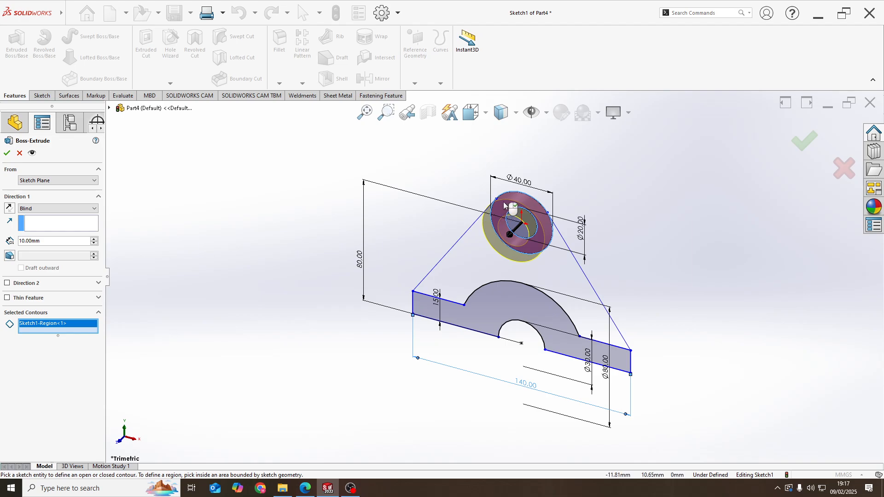
pyautogui.click(37, 209)
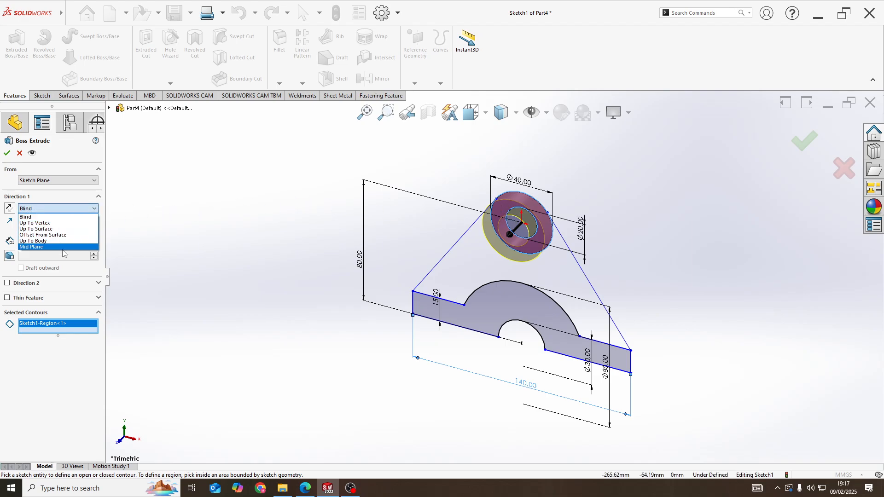
pyautogui.click(60, 249)
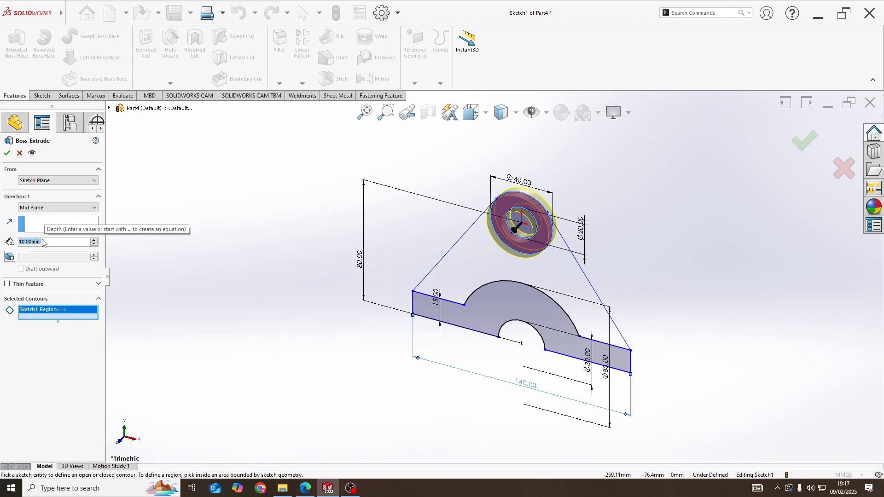
pyautogui.write('50')
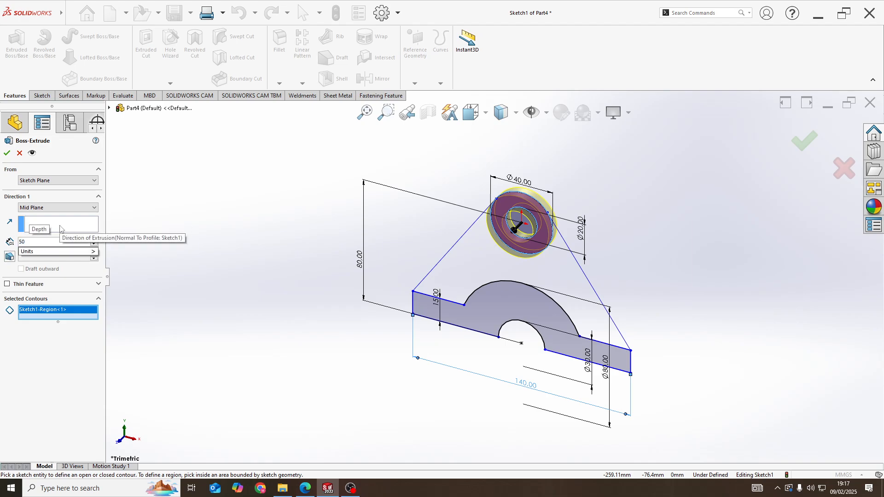
pyautogui.press('Return')
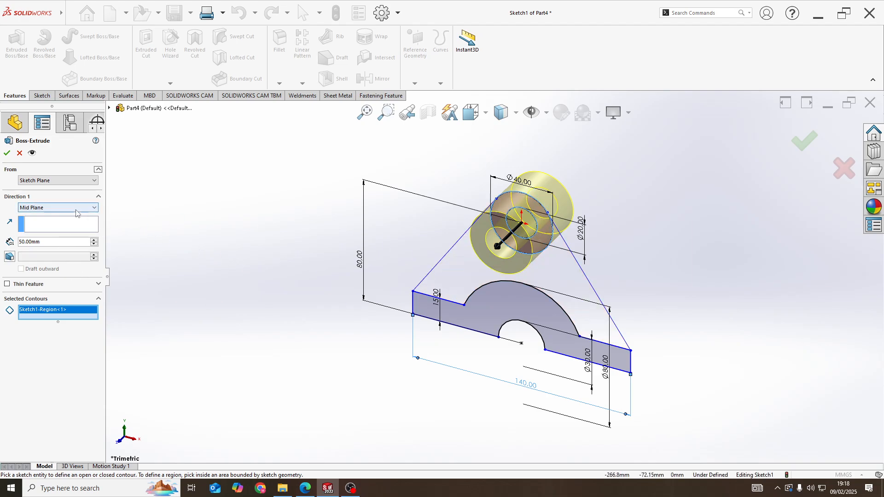
pyautogui.click(7, 154)
# - Check the drawing PDF and reuse Sketch1 to extrude the arched base region 70 mm with Mid Plane
pyautogui.hotkey('alt', 'Tab')
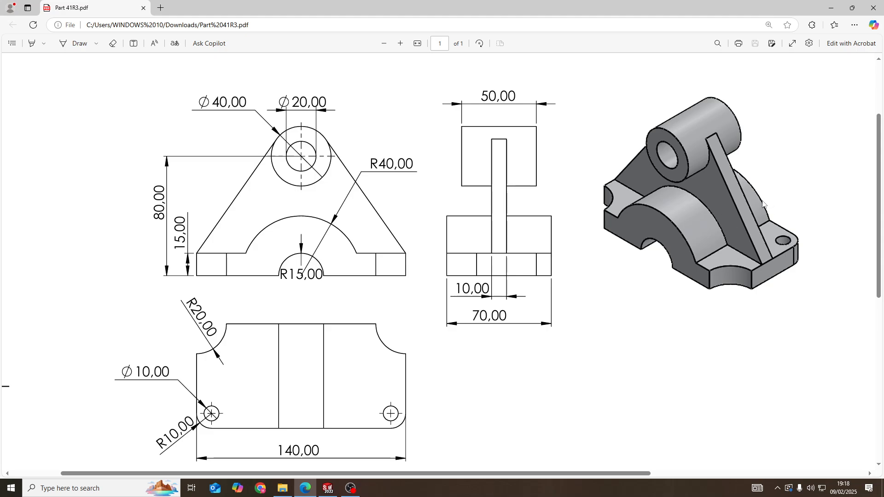
pyautogui.hotkey('alt', 'Tab')
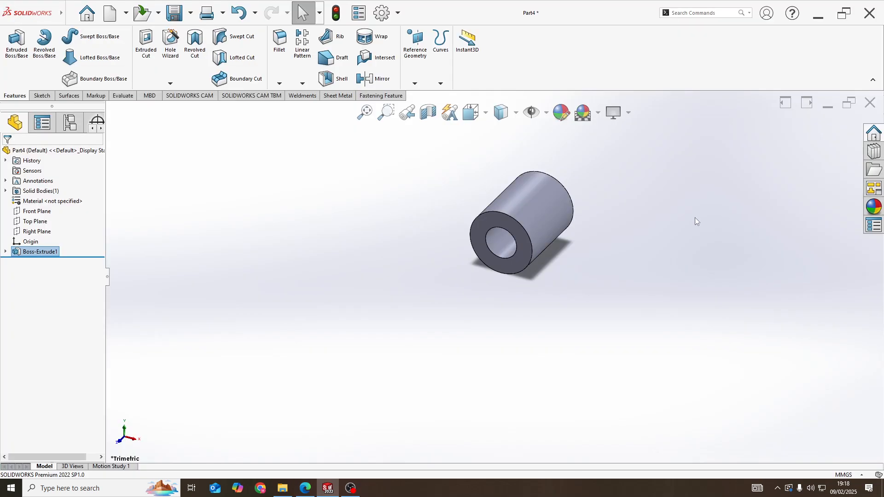
pyautogui.click(5, 252)
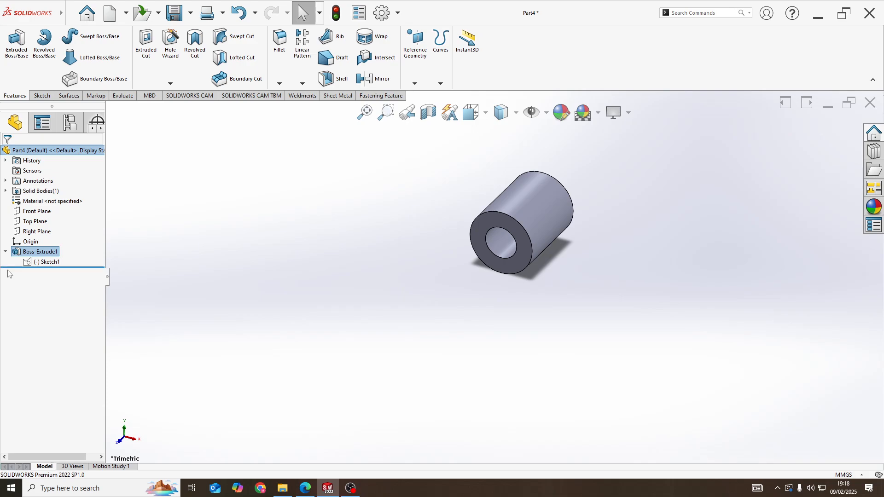
pyautogui.click(41, 262)
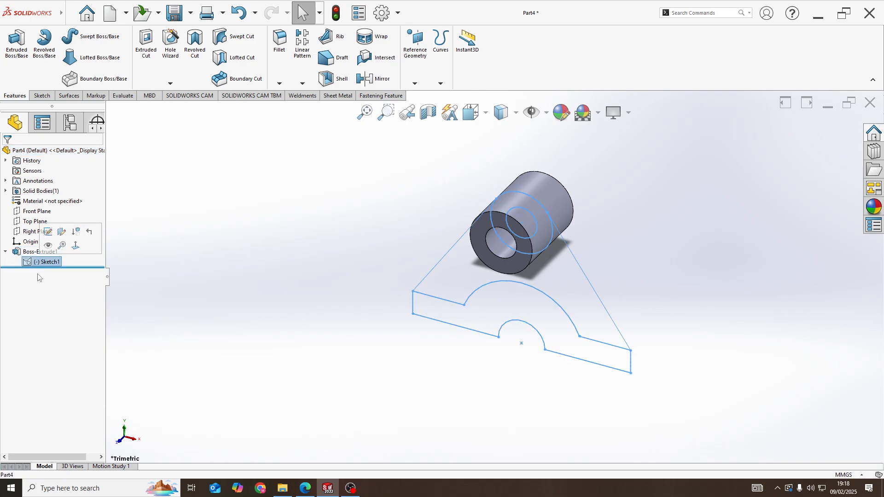
pyautogui.click(17, 43)
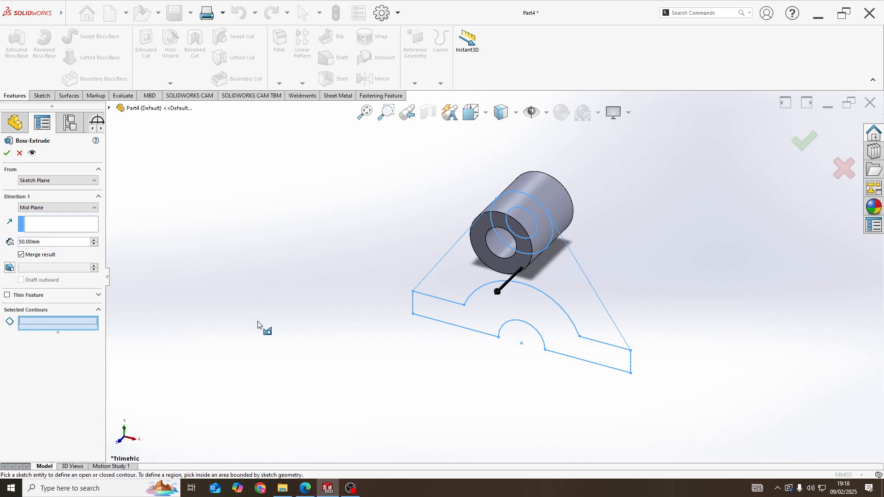
pyautogui.click(494, 316)
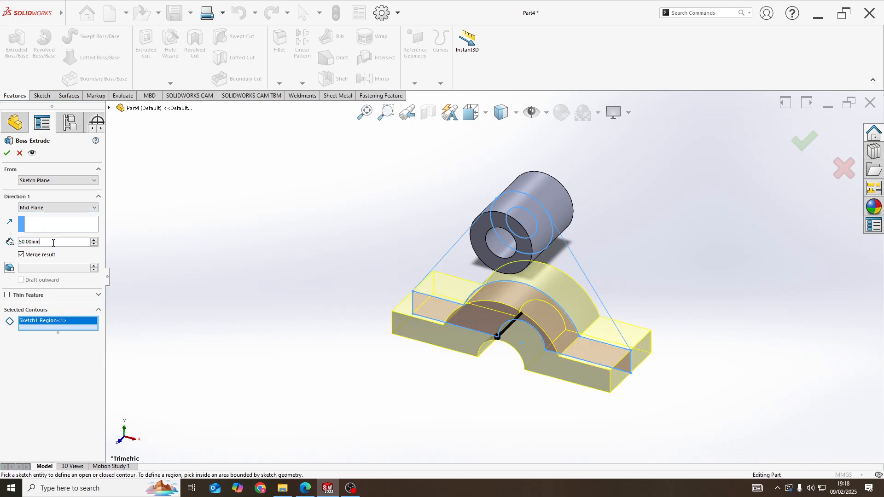
pyautogui.write('70')
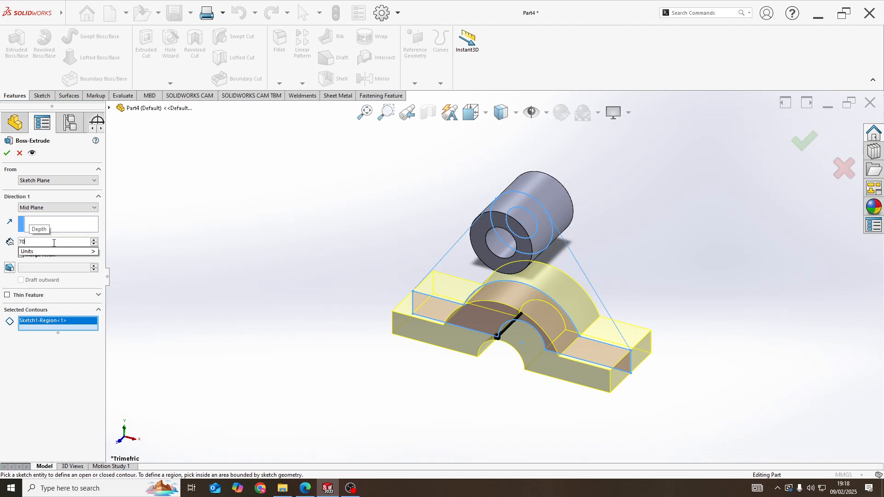
pyautogui.press('Return')
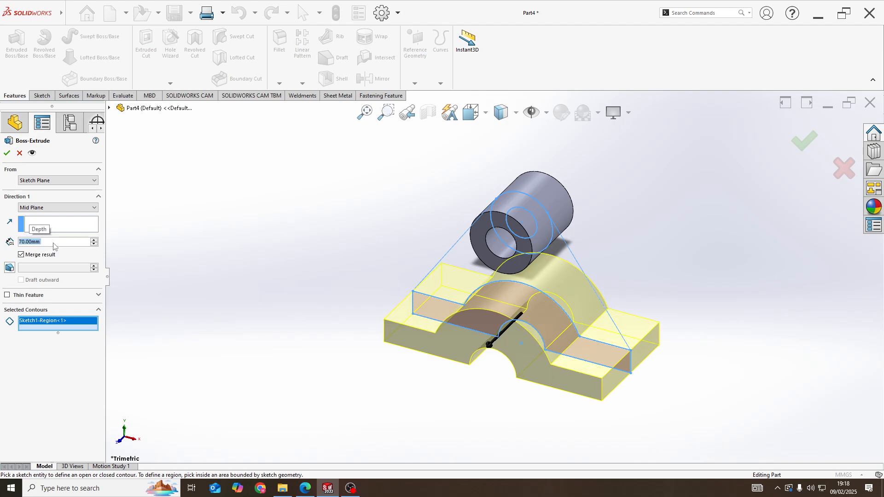
pyautogui.click(7, 153)
# - Check the rib in the drawing PDF and extrude Sketch1's region between the boss and the base 10 mm with Mid Plane
pyautogui.moveTo(454, 230); pyautogui.dragTo(460, 249, button='middle')
pyautogui.hotkey('alt', 'Tab')
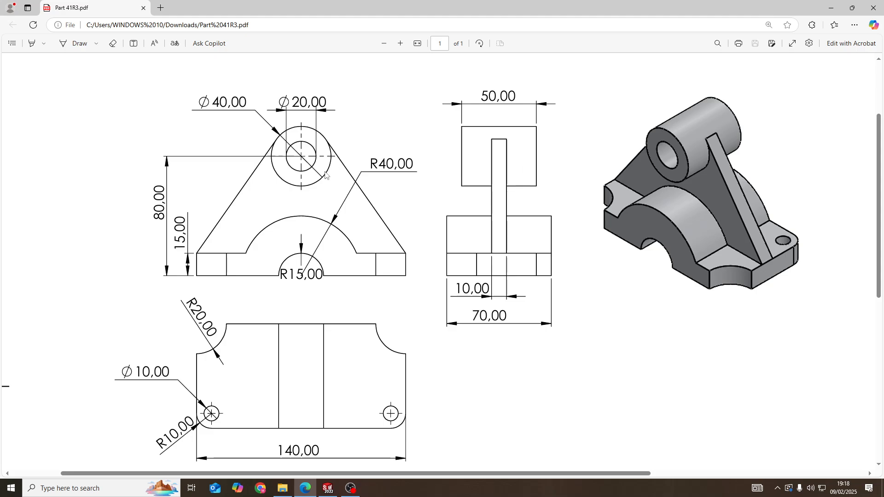
pyautogui.hotkey('alt', 'Tab')
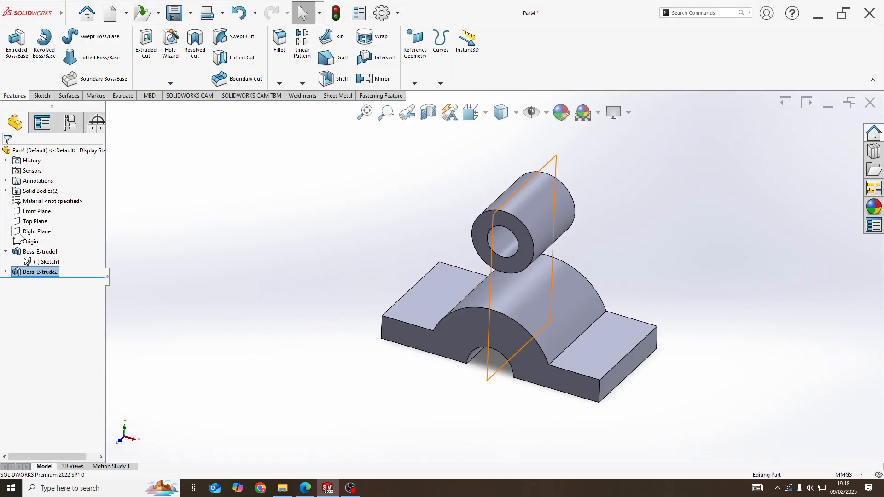
pyautogui.click(33, 263)
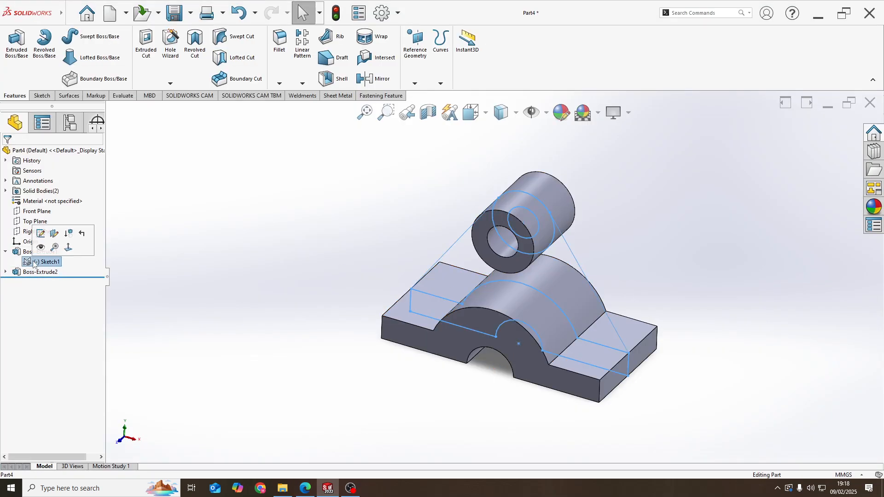
pyautogui.click(14, 48)
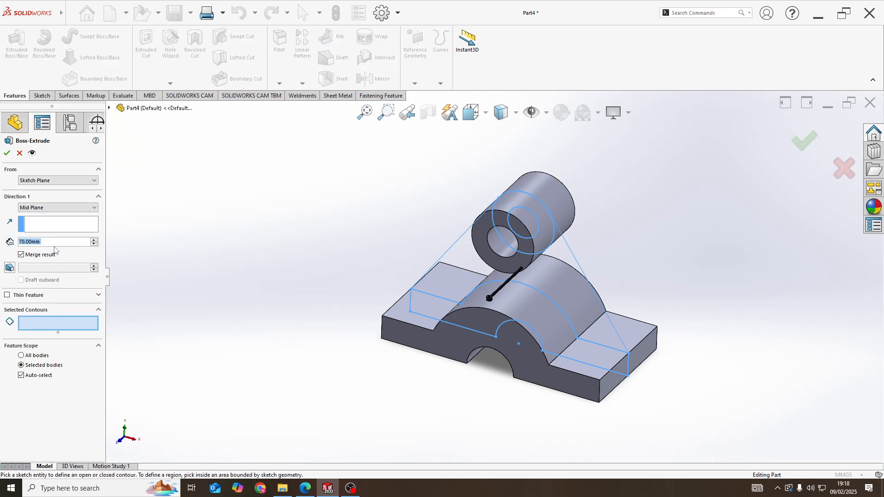
pyautogui.click(548, 268)
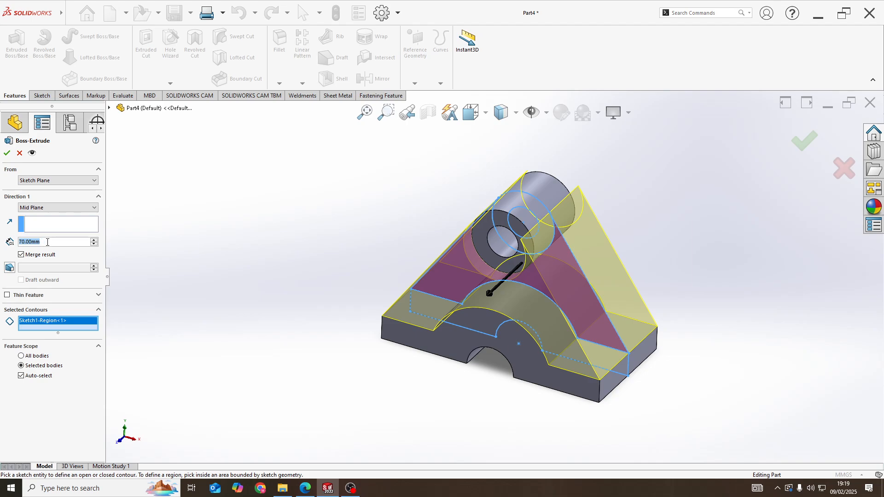
pyautogui.write('10')
pyautogui.press('Return')
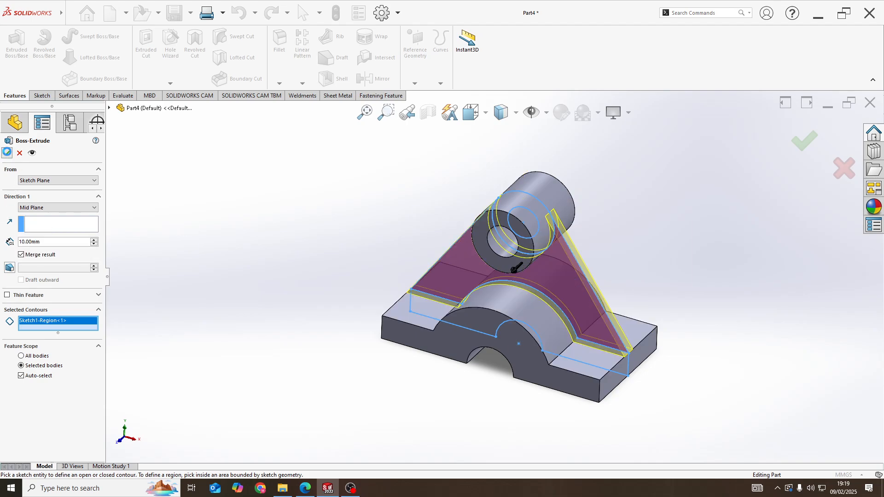
pyautogui.press('Return')
# - Check the corner cutouts in the drawing PDF and start a sketch on the base's front-right upper face
pyautogui.moveTo(416, 261)
pyautogui.mouseDown(button='middle')
pyautogui.moveTo(531, 252)
pyautogui.moveTo(513, 346)
pyautogui.mouseUp(button='middle')
pyautogui.hotkey('alt', 'Tab')
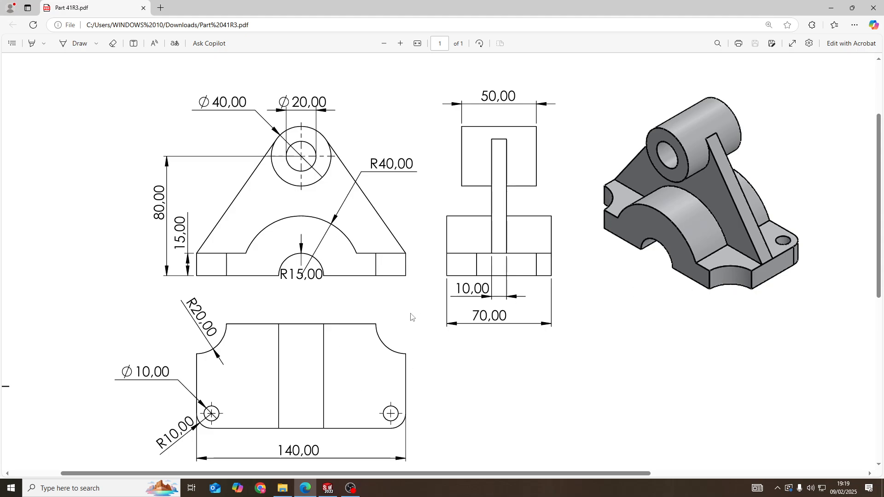
pyautogui.hotkey('alt', 'Tab')
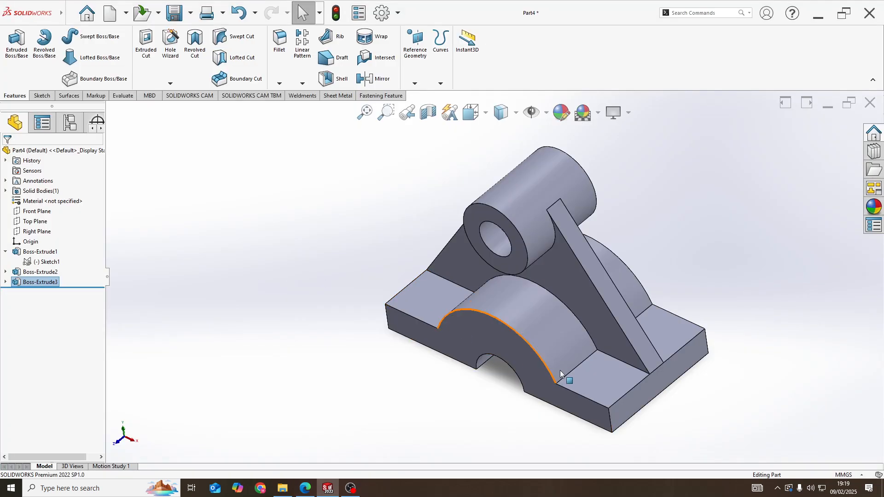
pyautogui.scroll(-3, 574, 369)
pyautogui.scroll(-2, 577, 373)
pyautogui.scroll(2, 578, 366)
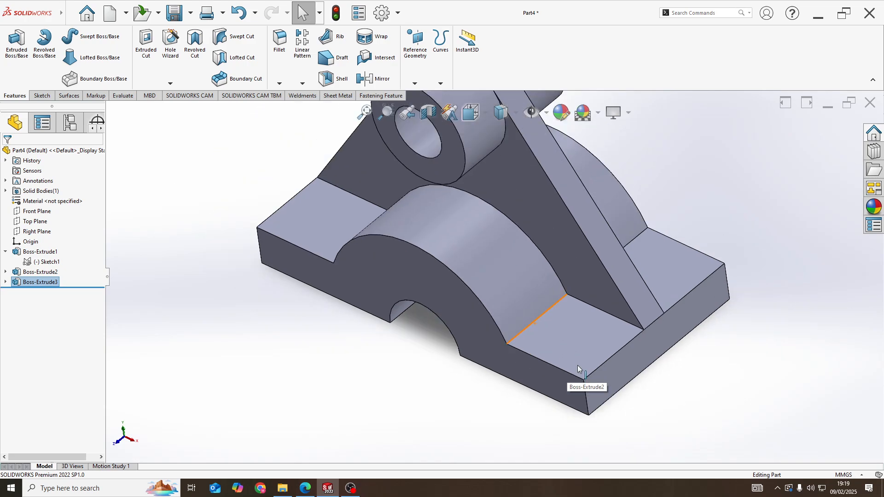
pyautogui.rightClick(598, 289)
pyautogui.click(599, 276)
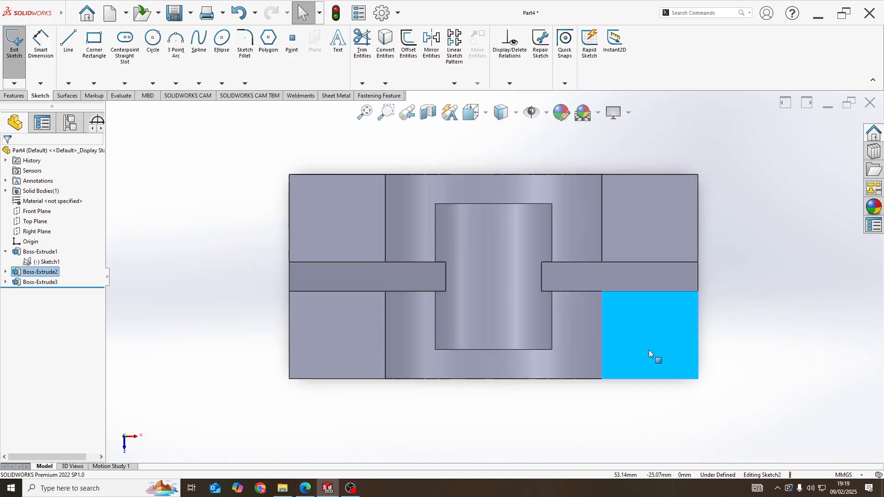
# - Sketch a circle centred on the face's outer front corner and set its diameter to 40 mm
pyautogui.click(148, 45)
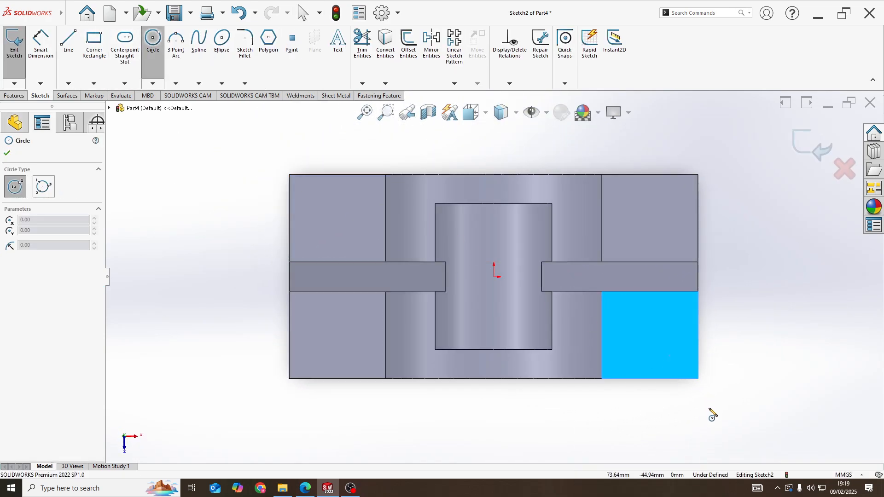
pyautogui.click(698, 379)
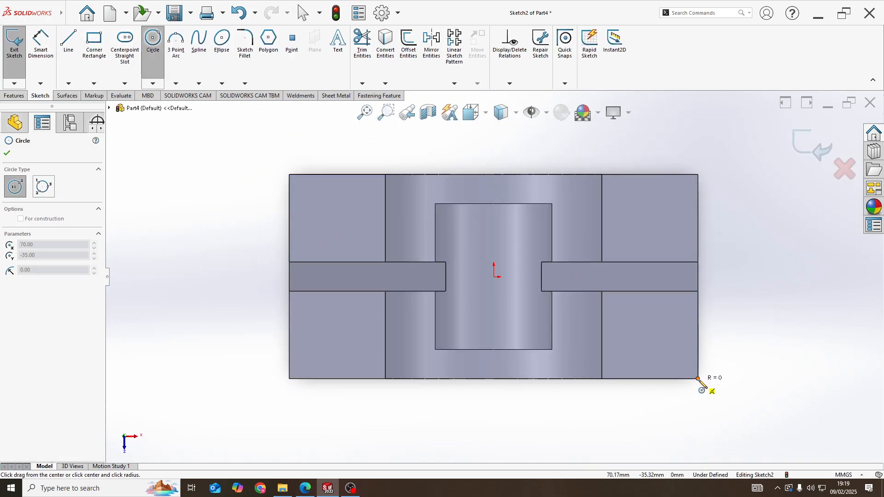
pyautogui.click(648, 378)
pyautogui.click(40, 46)
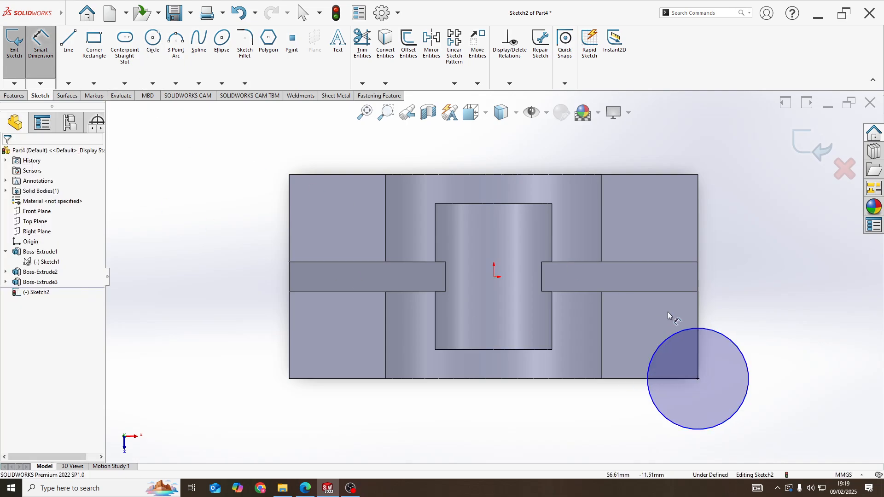
pyautogui.click(712, 331)
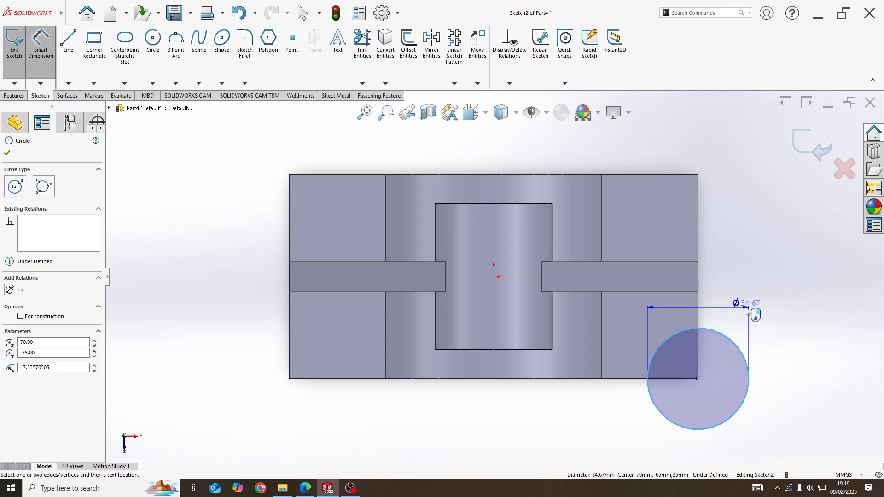
pyautogui.click(748, 301)
pyautogui.write('40')
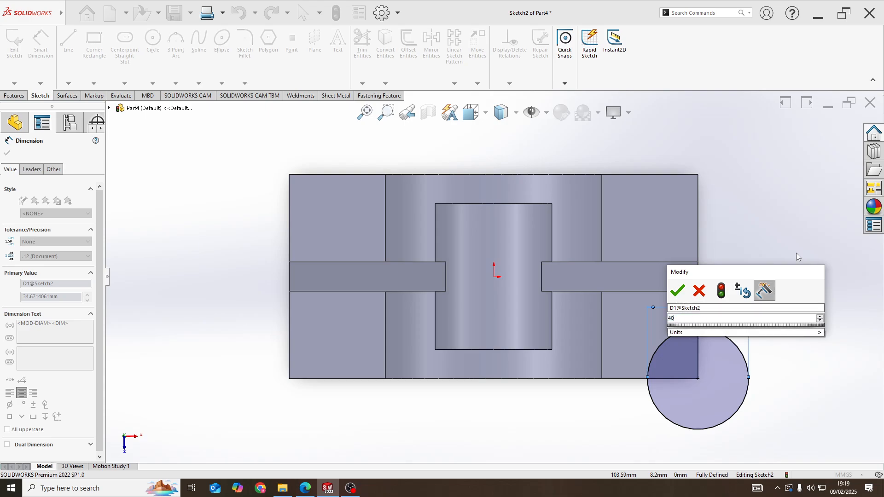
pyautogui.press('Return')
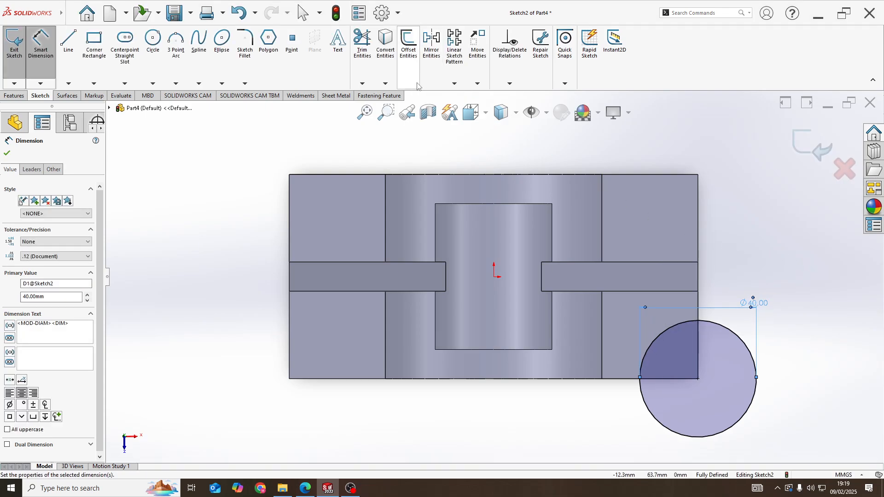
# - Cut the base's front-right corner with an Extruded Cut of the 40 mm circle using Through All
pyautogui.click(13, 97)
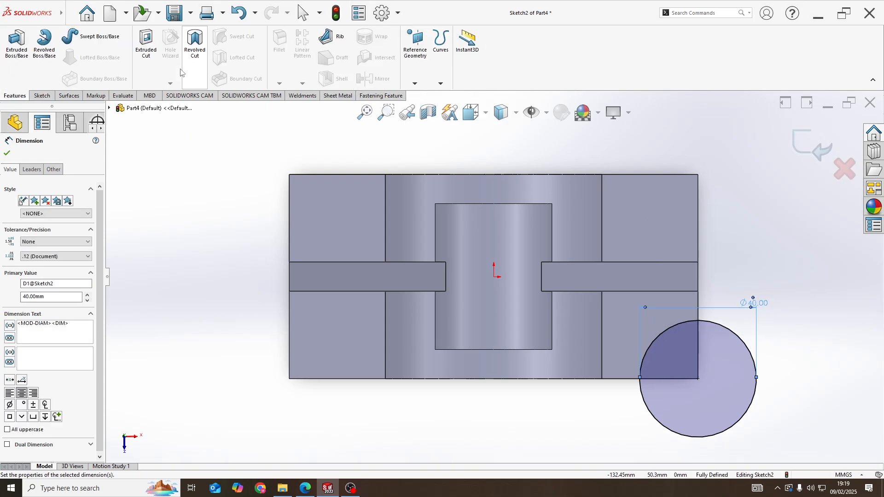
pyautogui.click(146, 44)
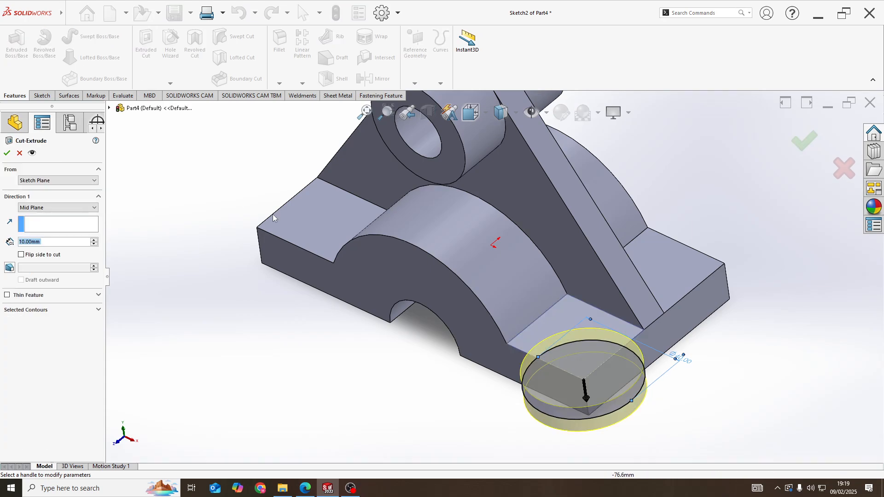
pyautogui.click(50, 208)
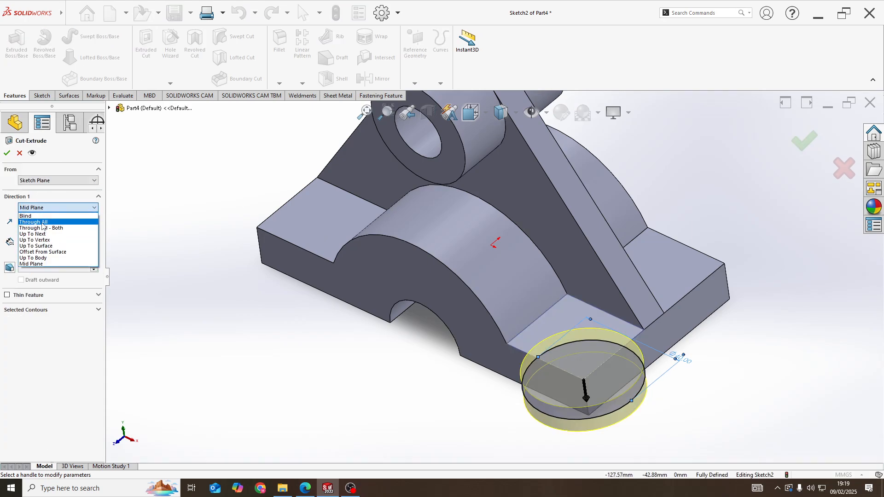
pyautogui.click(42, 226)
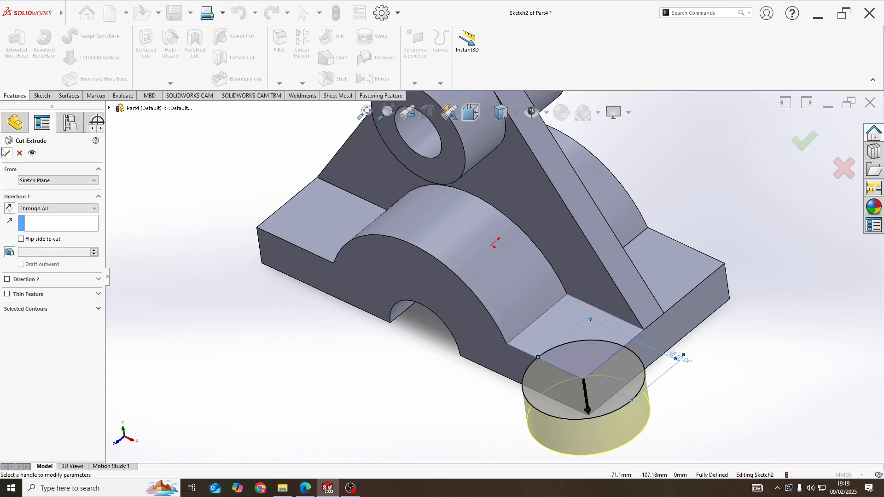
pyautogui.click(7, 153)
# - Measure the radius of the corner cutout's upper arc edge and close the measurement
pyautogui.moveTo(470, 308); pyautogui.dragTo(491, 304, button='middle')
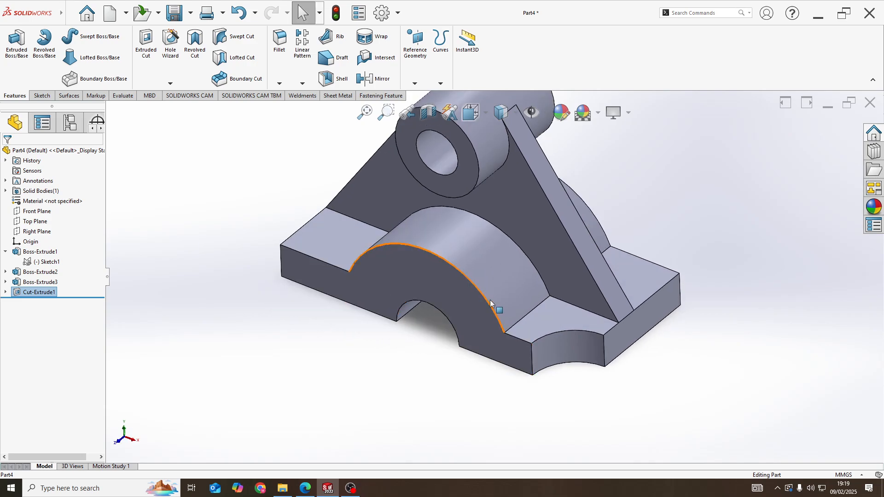
pyautogui.scroll(3, 575, 320)
pyautogui.scroll(-6, 476, 299)
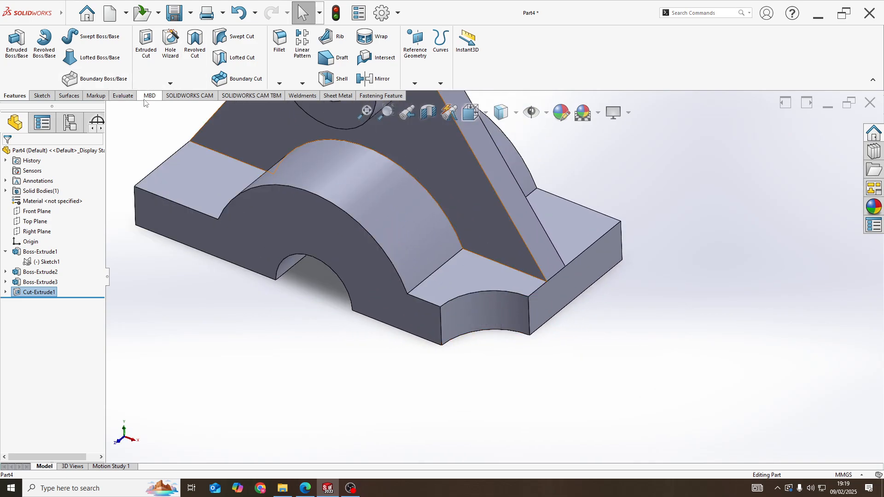
pyautogui.click(122, 97)
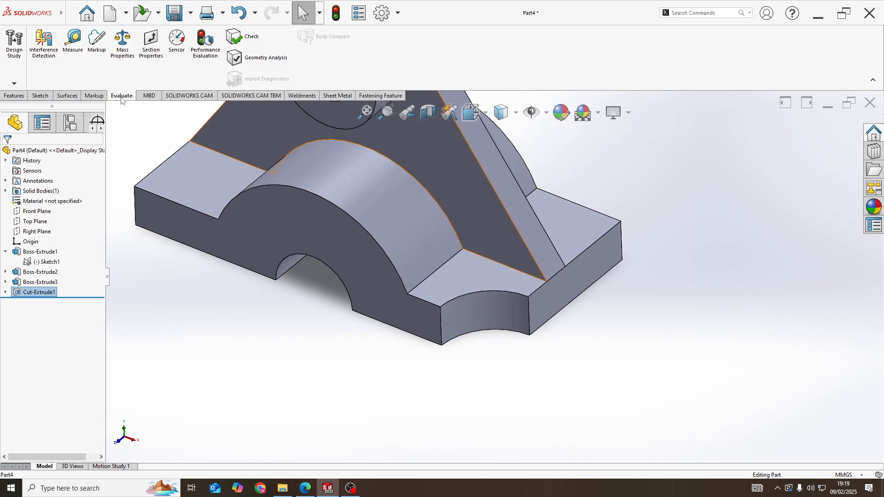
pyautogui.click(73, 39)
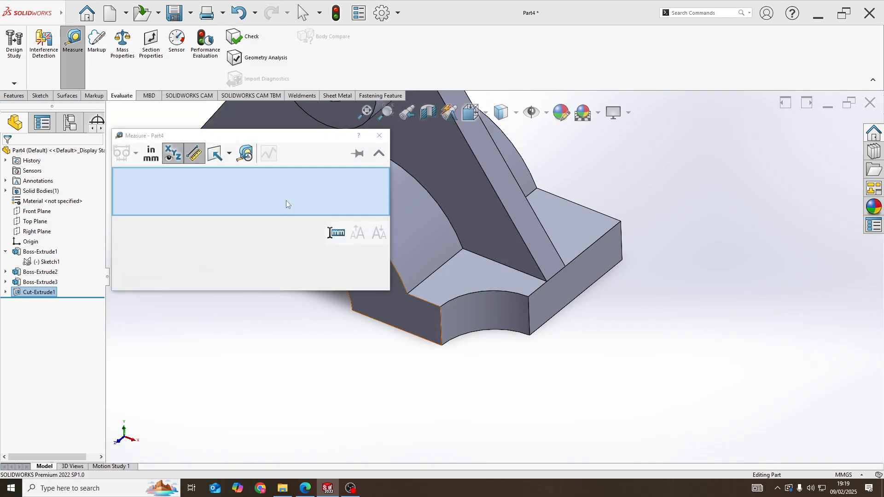
pyautogui.click(482, 291)
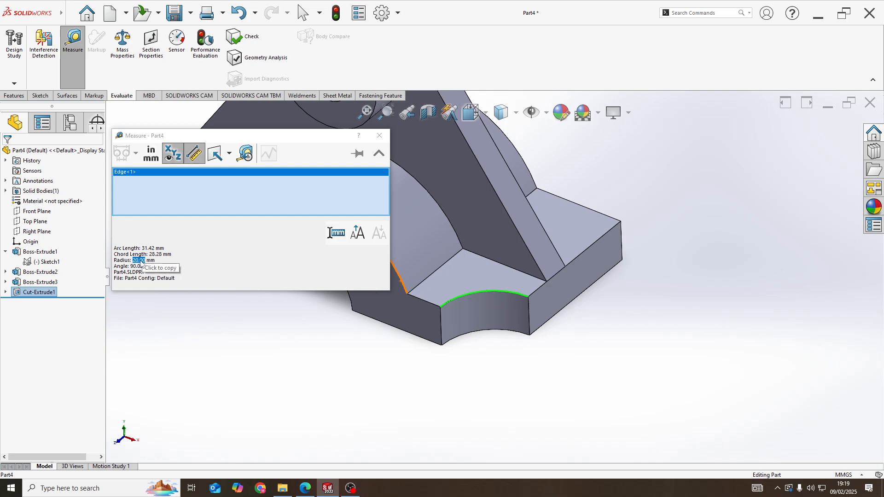
pyautogui.click(379, 136)
pyautogui.scroll(-5, 416, 217)
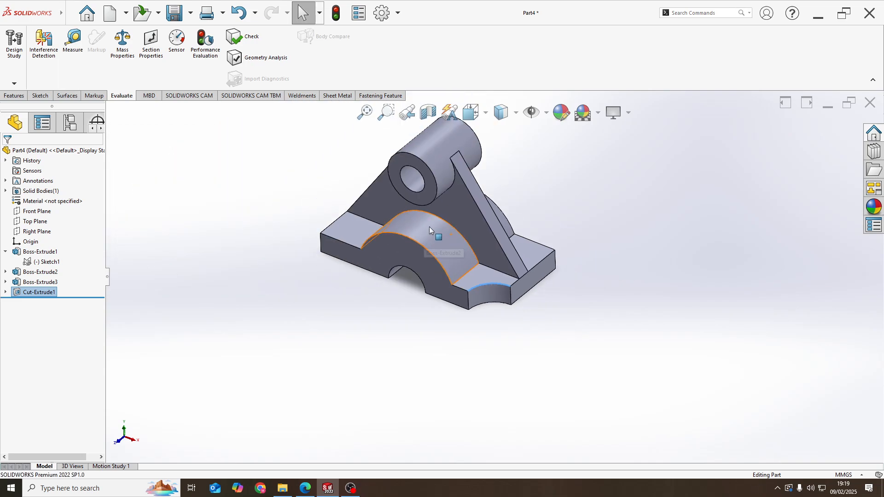
pyautogui.keyDown('ctrl'); pyautogui.moveTo(446, 235); pyautogui.dragTo(424, 280, button='middle'); pyautogui.keyUp('ctrl')
pyautogui.press('Escape')
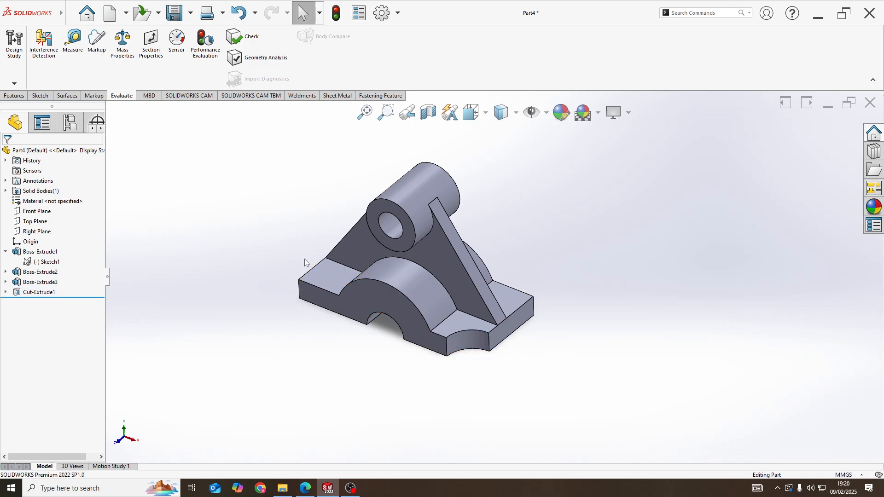
# - Mirror Cut-Extrude1 about the Right Plane to the base's other front corner
pyautogui.scroll(-3, 423, 289)
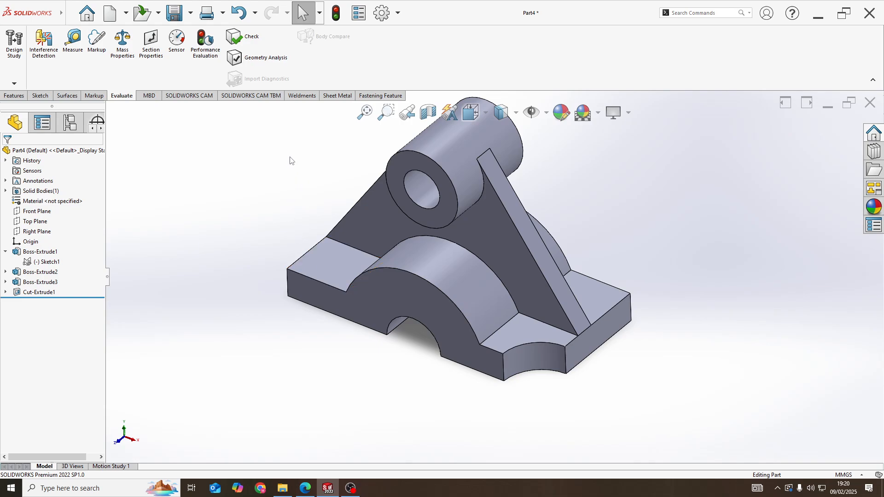
pyautogui.click(14, 96)
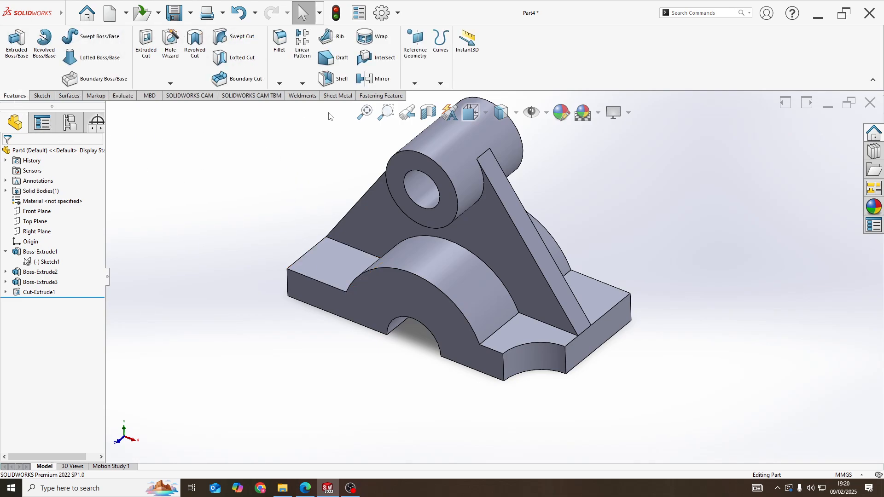
pyautogui.click(360, 81)
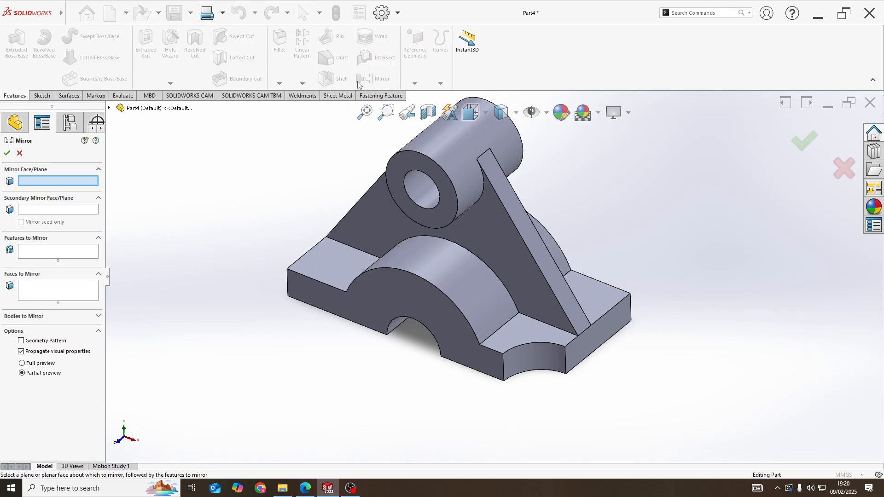
pyautogui.click(45, 252)
pyautogui.click(109, 108)
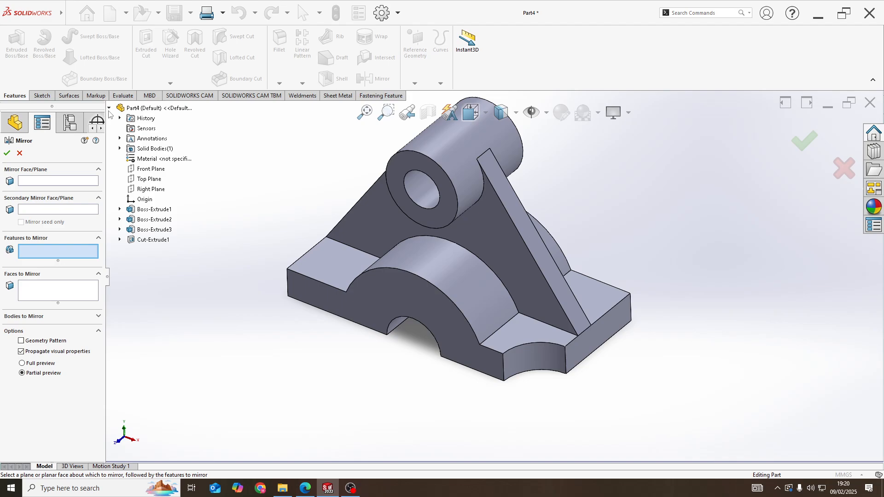
pyautogui.click(153, 240)
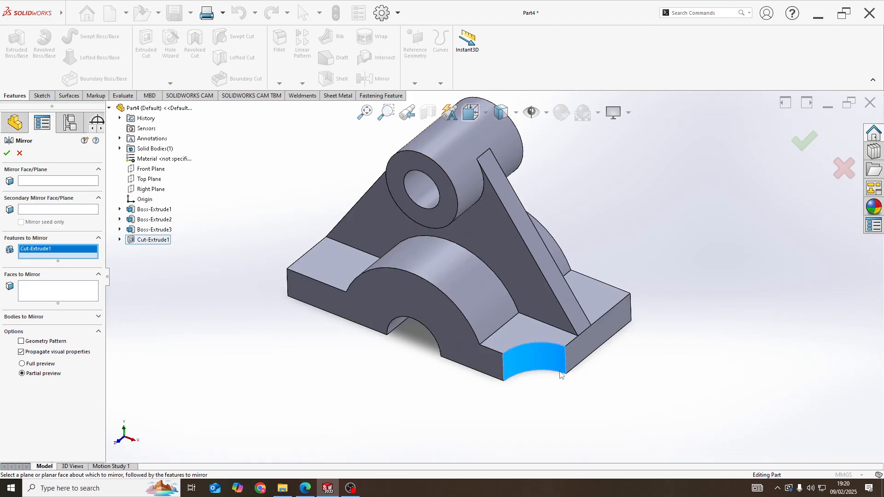
pyautogui.click(50, 182)
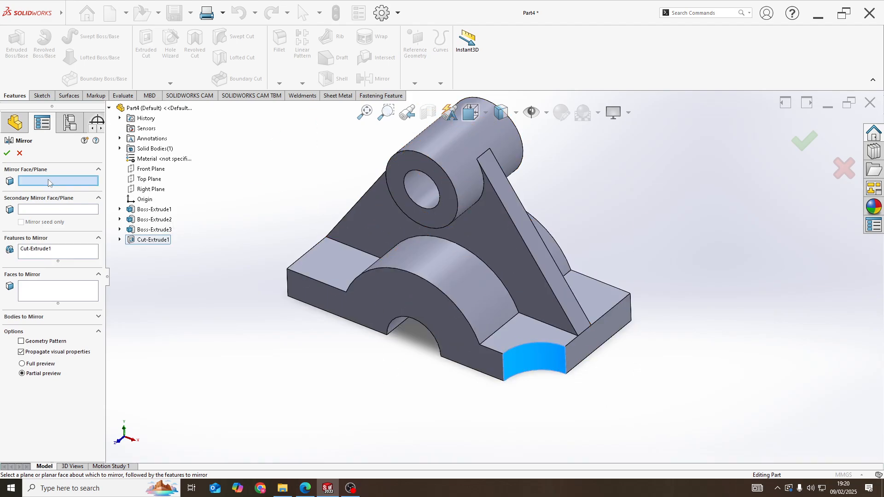
pyautogui.click(154, 190)
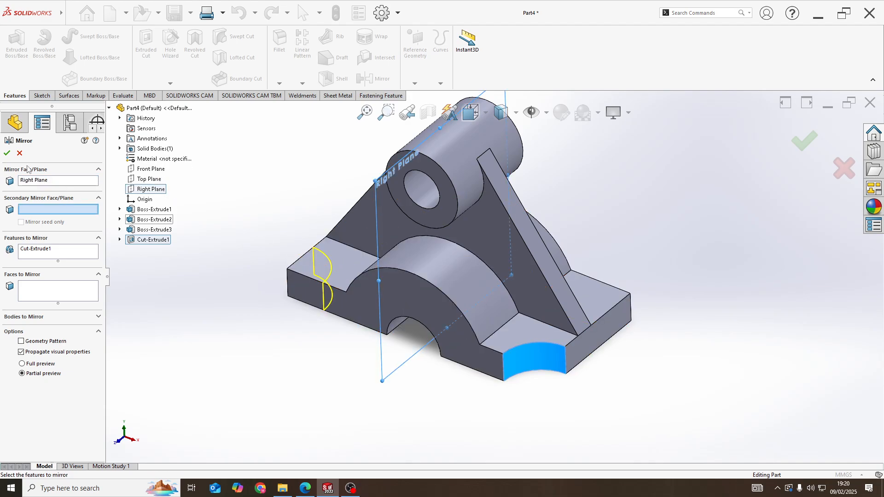
pyautogui.click(8, 154)
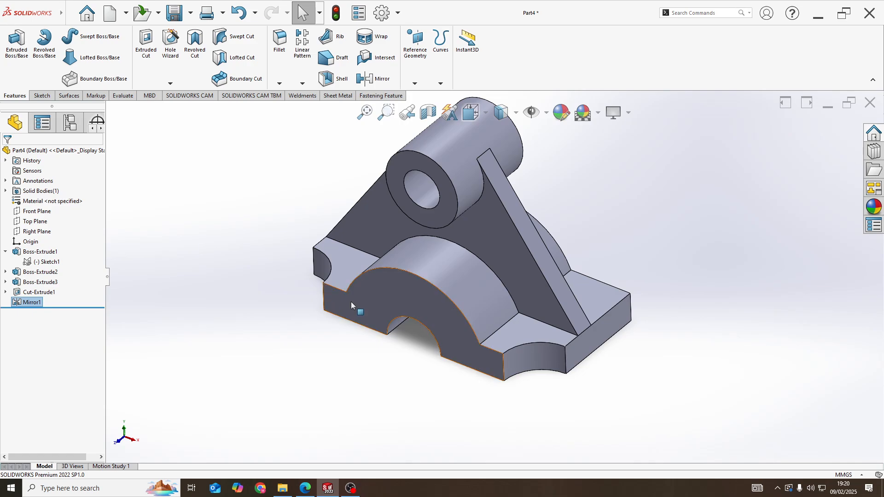
# - Check the corner rounding in the drawing PDF and fillet the base's two rear vertical corner edges with a 10 mm radius
pyautogui.moveTo(399, 322)
pyautogui.mouseDown(button='middle')
pyautogui.moveTo(511, 305)
pyautogui.moveTo(362, 322)
pyautogui.moveTo(395, 364)
pyautogui.moveTo(374, 329)
pyautogui.moveTo(401, 320)
pyautogui.moveTo(421, 295)
pyautogui.moveTo(420, 306)
pyautogui.mouseUp(button='middle')
pyautogui.hotkey('alt', 'Tab')
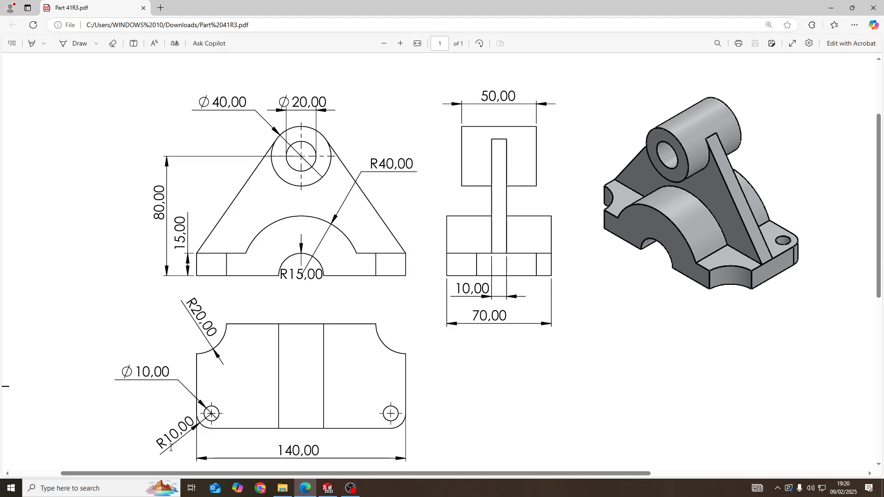
pyautogui.hotkey('alt', 'Tab')
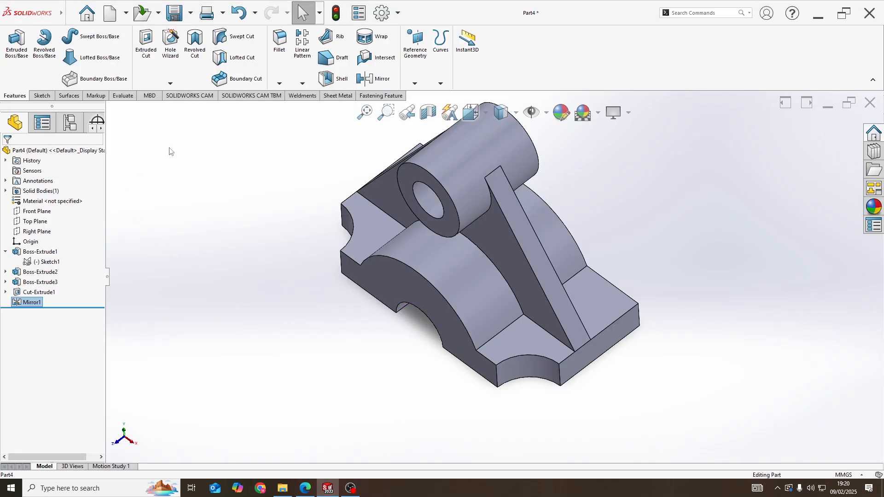
pyautogui.click(278, 60)
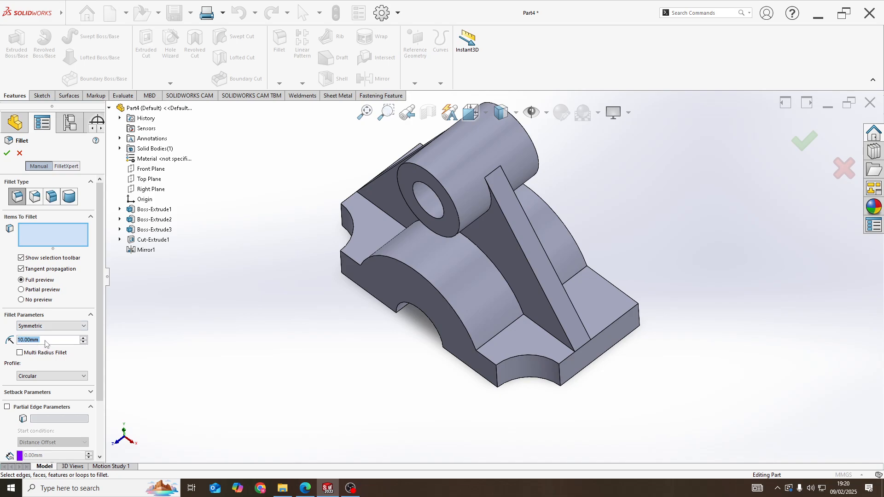
pyautogui.moveTo(626, 349); pyautogui.dragTo(612, 340, button='middle')
pyautogui.scroll(-5, 612, 339)
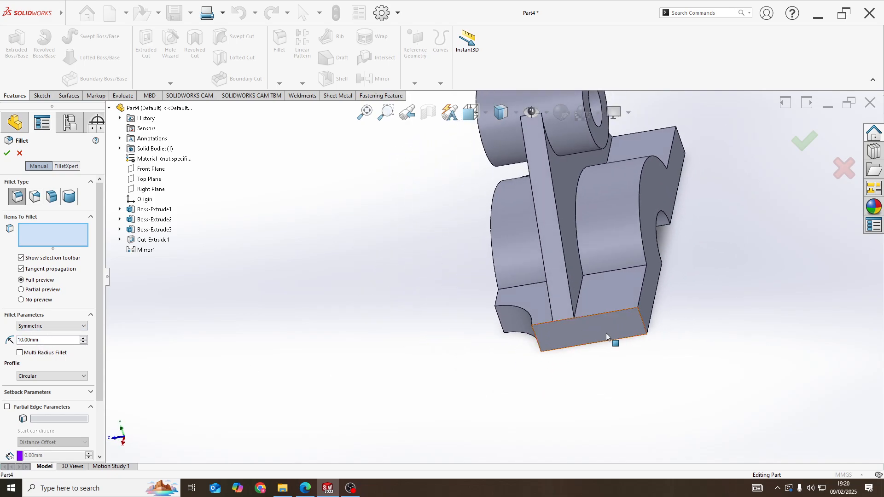
pyautogui.click(604, 318)
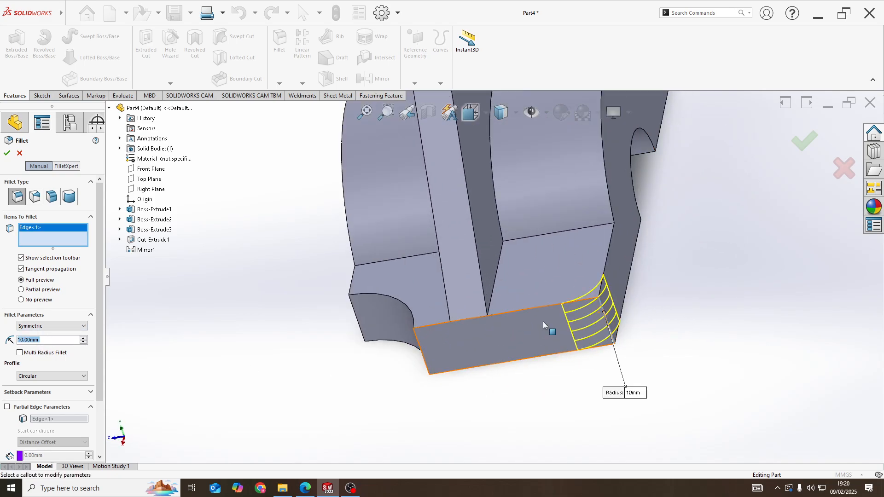
pyautogui.moveTo(544, 326); pyautogui.dragTo(298, 282, button='middle')
pyautogui.scroll(3, 452, 391)
pyautogui.scroll(-2, 465, 366)
pyautogui.click(465, 366)
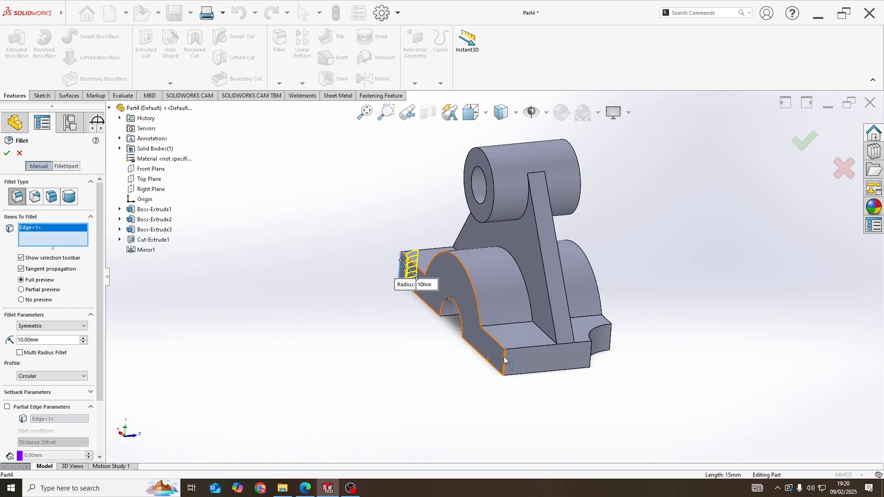
pyautogui.click(7, 153)
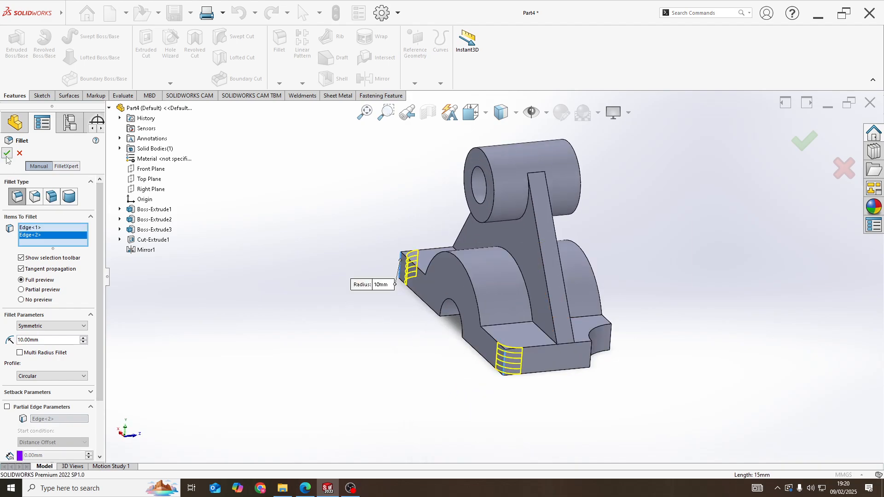
# - Check the corner holes in the drawing PDF and start a sketch on the base's rear-right upper face
pyautogui.moveTo(475, 302); pyautogui.dragTo(505, 325, button='middle')
pyautogui.hotkey('alt', 'Tab')
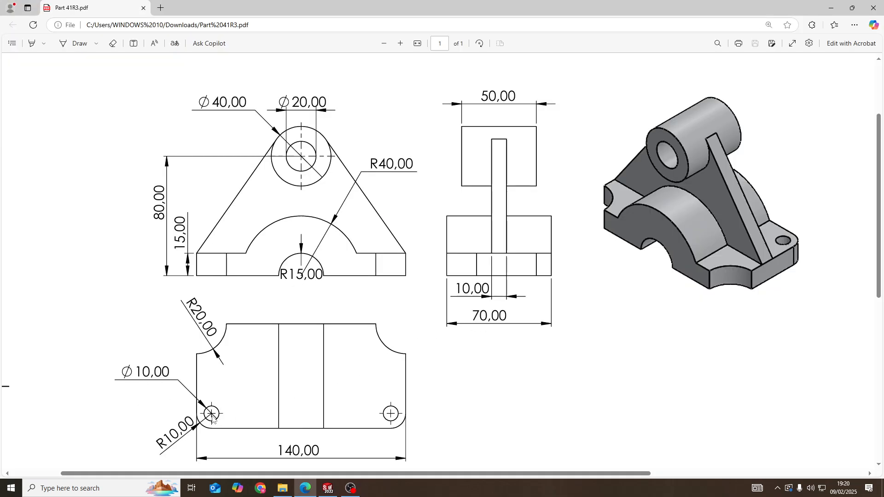
pyautogui.hotkey('alt', 'Tab')
pyautogui.scroll(-5, 606, 311)
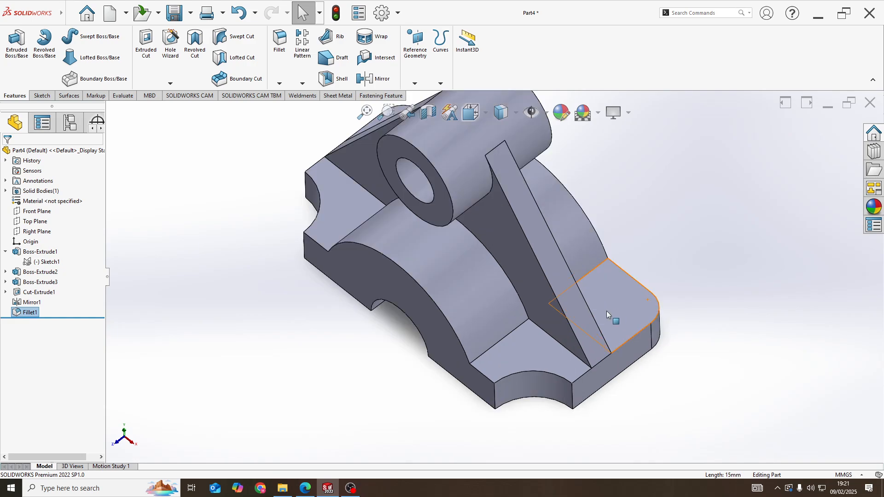
pyautogui.click(614, 296)
pyautogui.rightClick(613, 296)
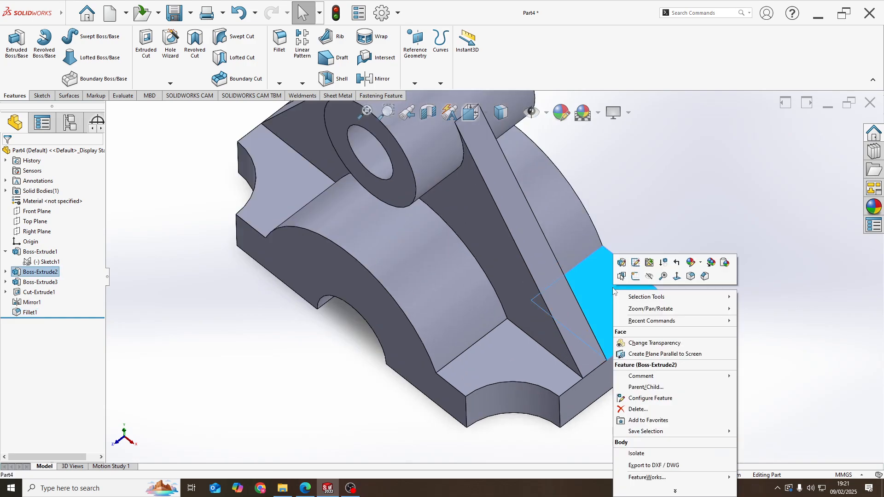
pyautogui.click(636, 277)
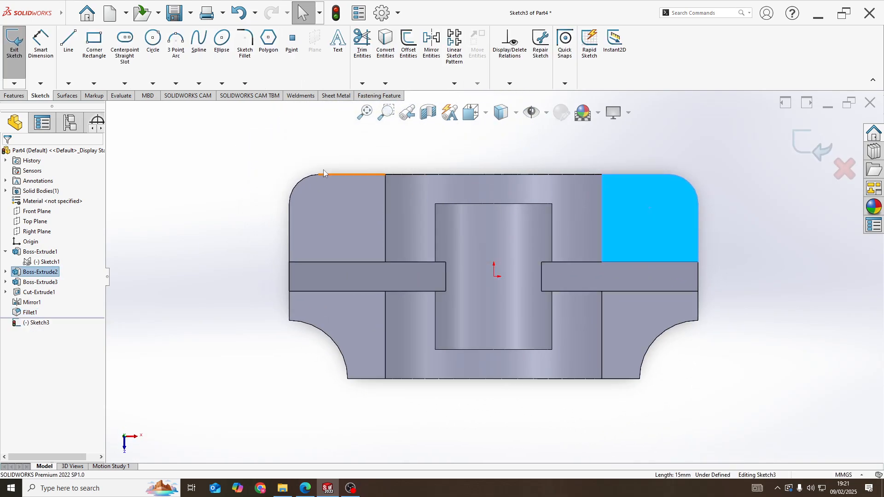
# - Sketch a circle about 12 mm in diameter near the face's rounded outer corner
pyautogui.click(153, 44)
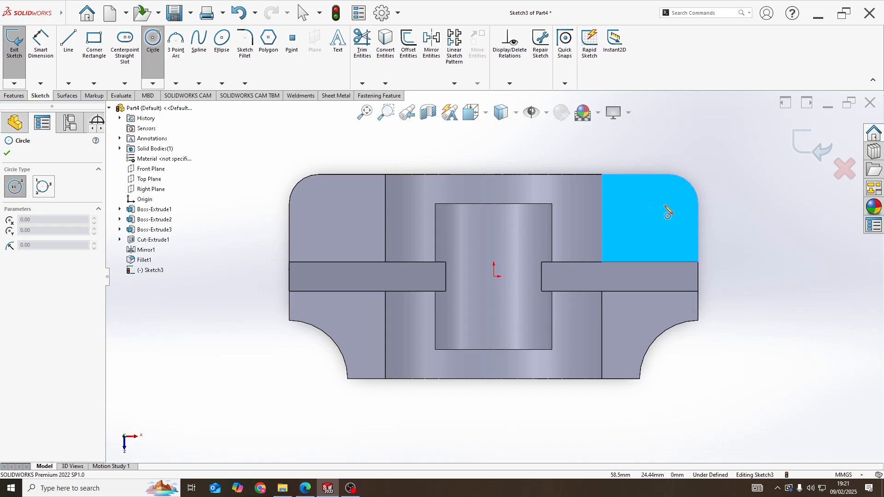
pyautogui.click(662, 203)
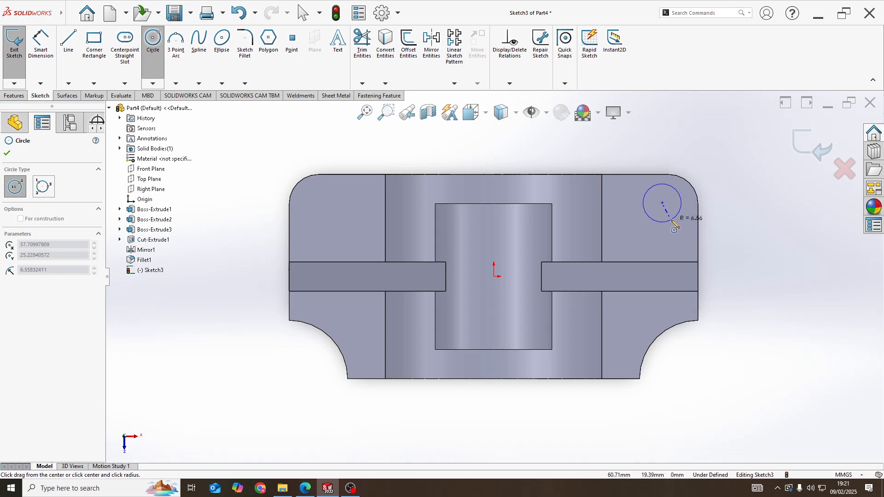
pyautogui.click(671, 217)
pyautogui.press('Escape')
# - Check the corner hole in the drawing PDF and make the sketched circle concentric with the base's rounded corner edge
pyautogui.hotkey('alt', 'Tab')
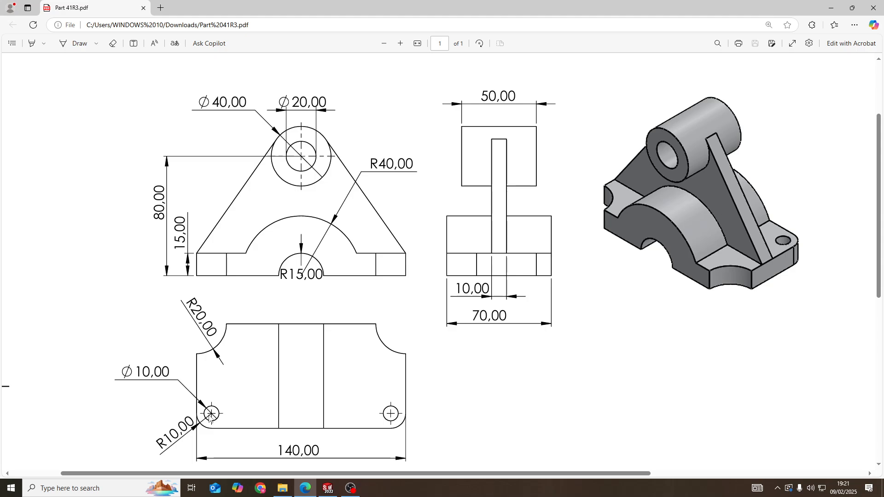
pyautogui.hotkey('alt', 'Tab')
pyautogui.click(678, 196)
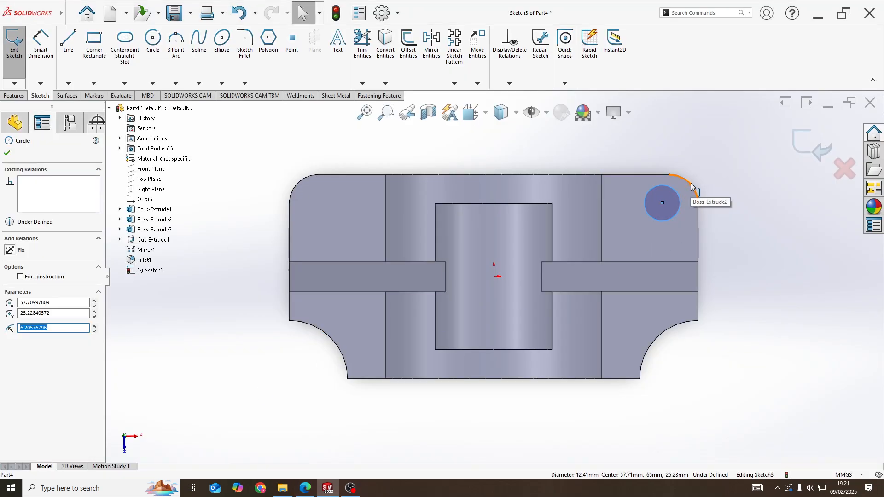
pyautogui.keyDown('ctrl'); pyautogui.click(689, 182); pyautogui.keyUp('ctrl')
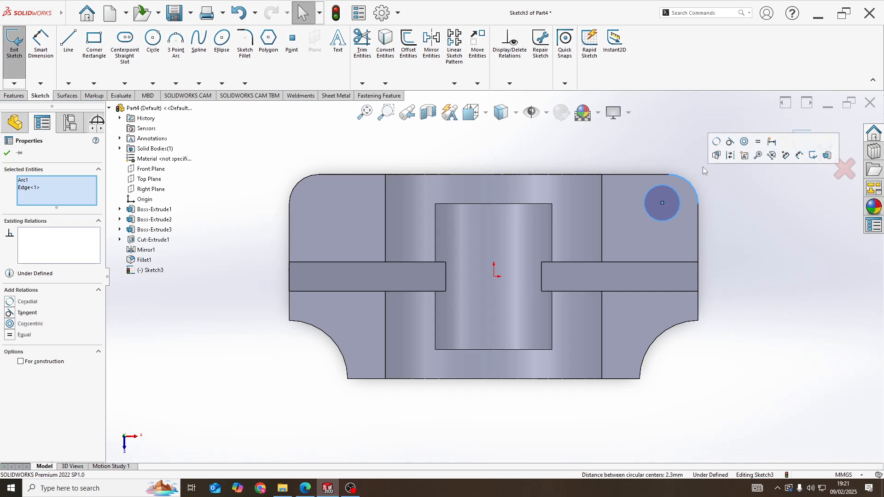
pyautogui.click(746, 143)
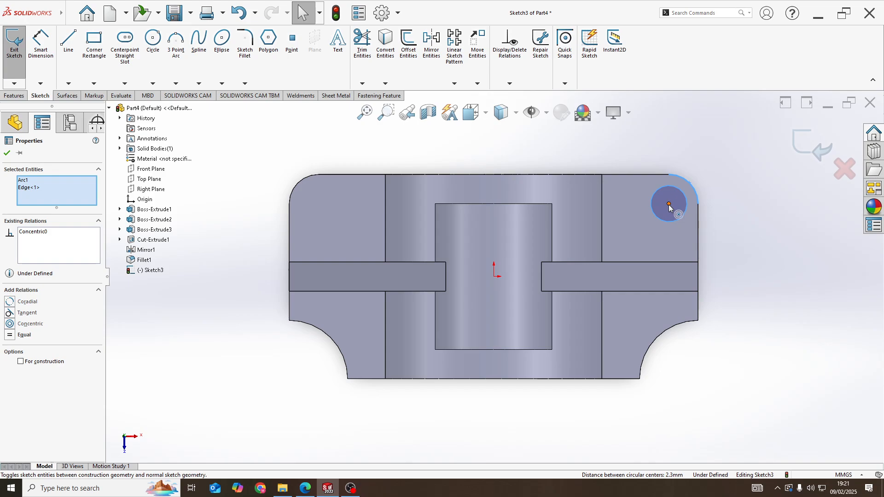
# - Check the hole size in the drawing PDF and dimension the circle's diameter as 10 mm
pyautogui.click(40, 55)
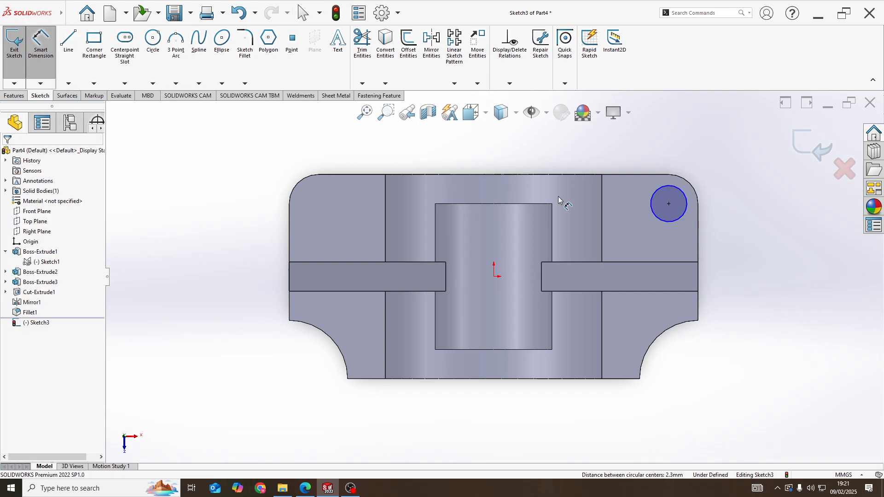
pyautogui.click(691, 206)
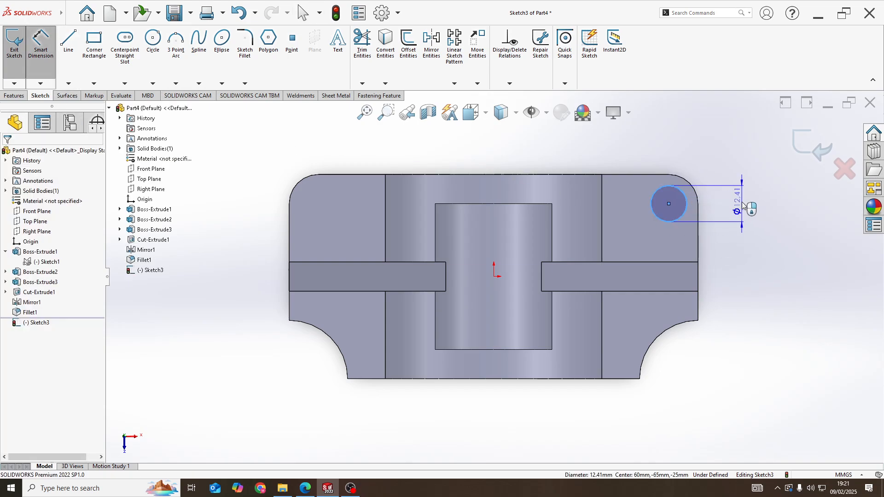
pyautogui.click(740, 202)
pyautogui.hotkey('alt', 'Tab')
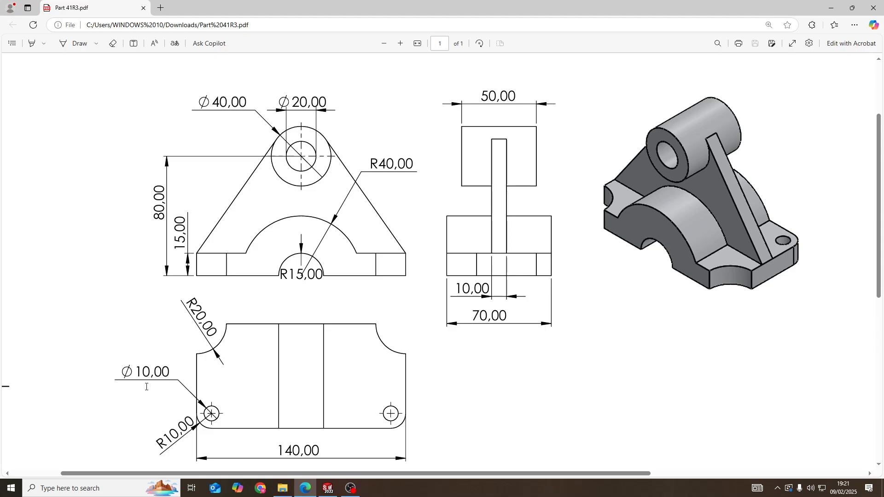
pyautogui.hotkey('alt', 'Tab')
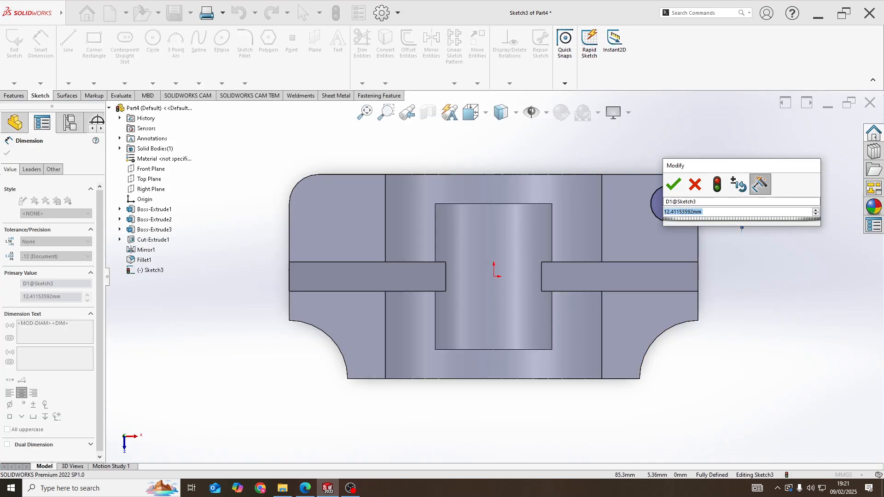
pyautogui.write('10')
pyautogui.press('Return')
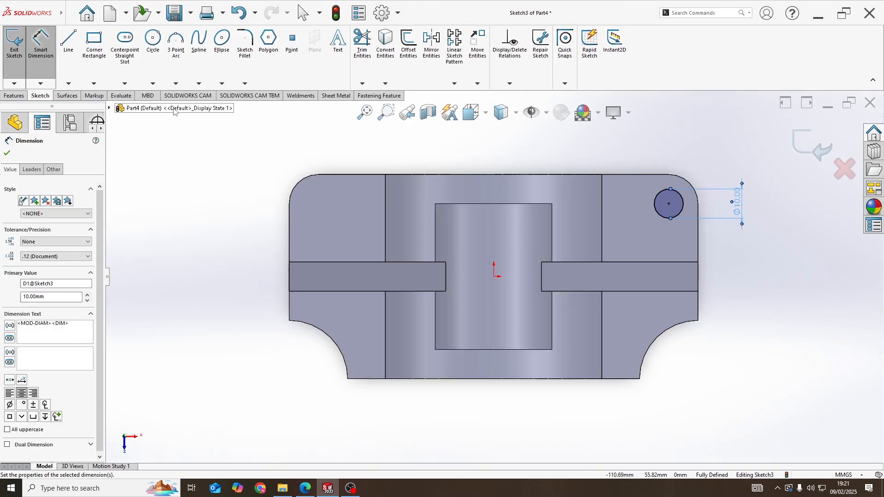
# - Mirror the 10 mm circle about the Right Plane to the base's opposite rear corner
pyautogui.click(431, 43)
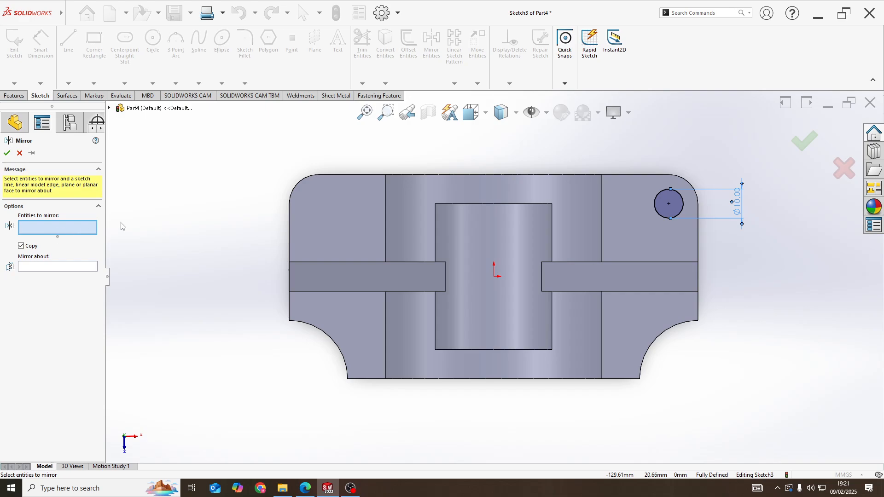
pyautogui.click(664, 199)
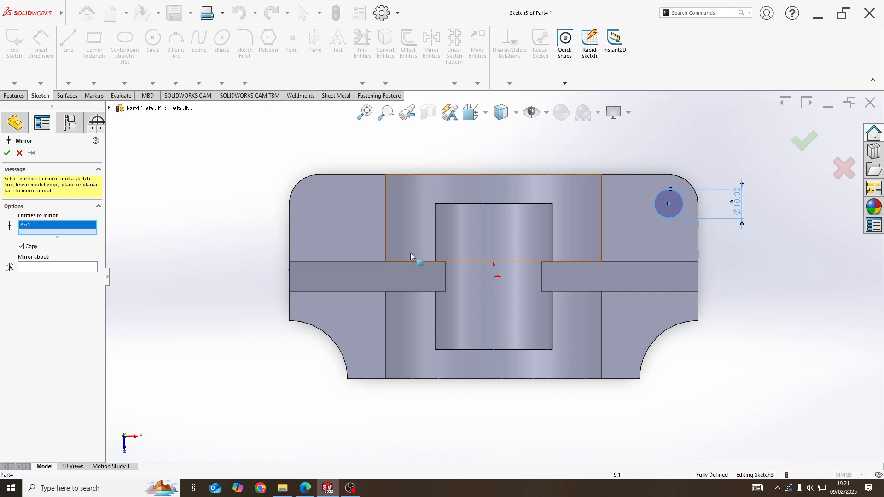
pyautogui.click(40, 269)
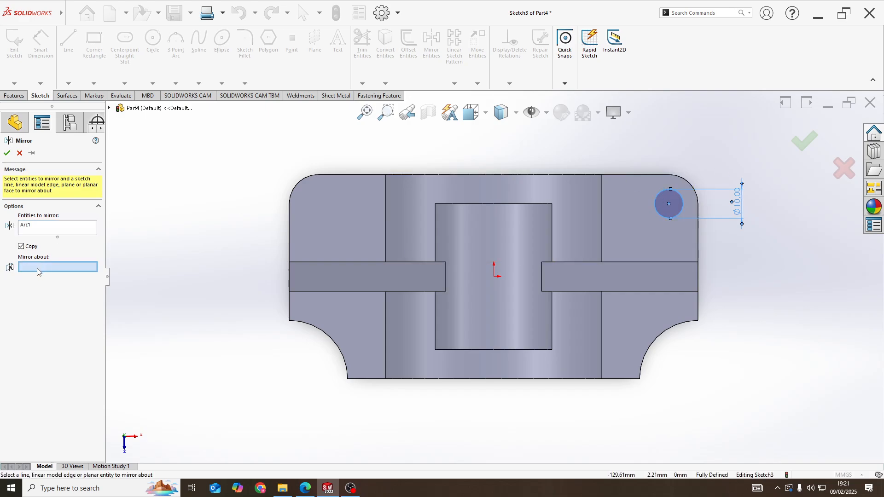
pyautogui.click(110, 108)
pyautogui.click(148, 190)
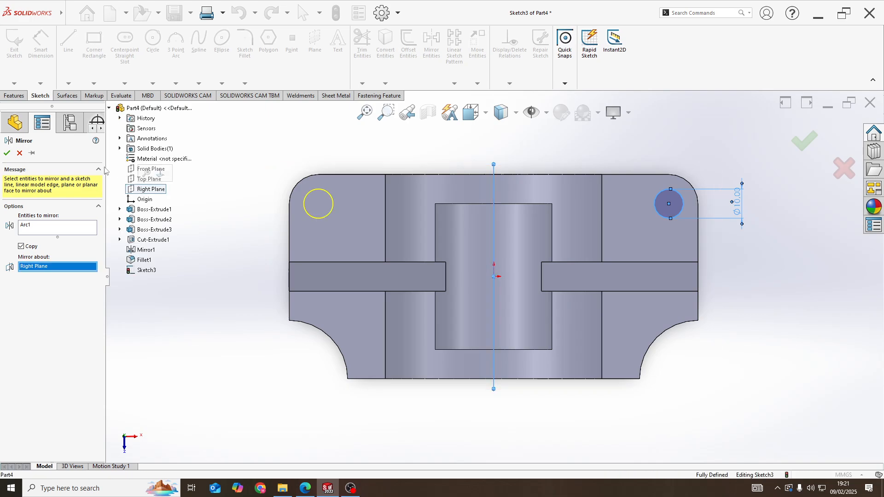
pyautogui.click(7, 153)
# - Cut both corner circles through the base with an Extruded Cut set to Through All
pyautogui.click(15, 96)
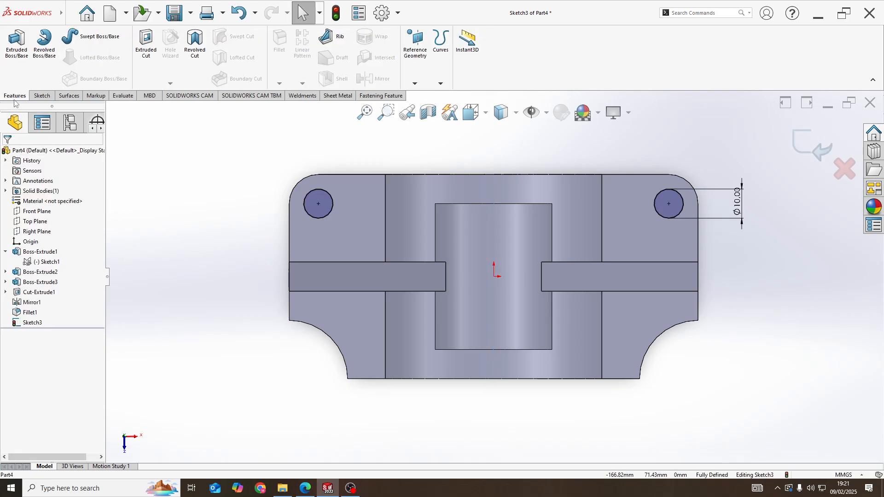
pyautogui.click(146, 44)
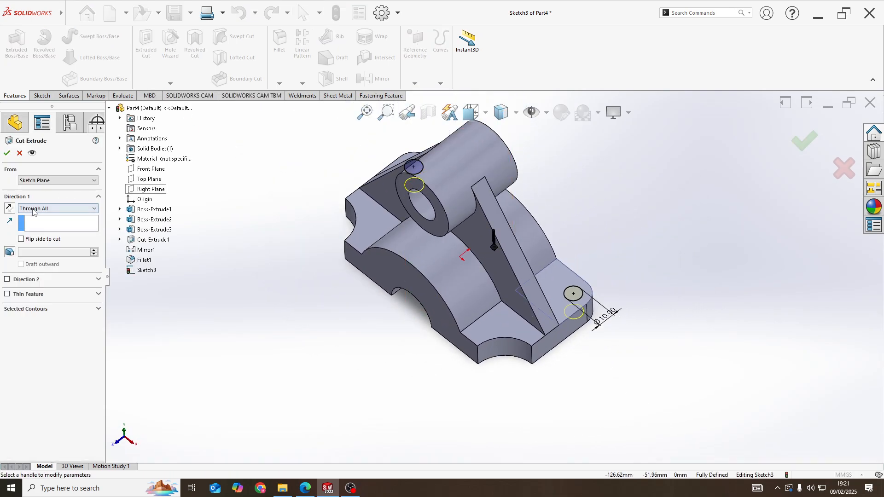
pyautogui.click(8, 153)
pyautogui.moveTo(458, 326); pyautogui.dragTo(466, 258, button='middle')
pyautogui.press('space')
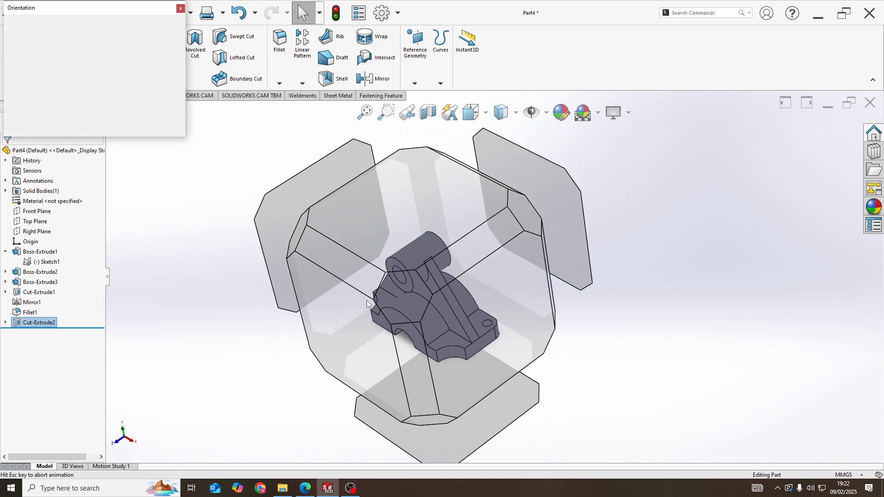
pyautogui.click(367, 321)
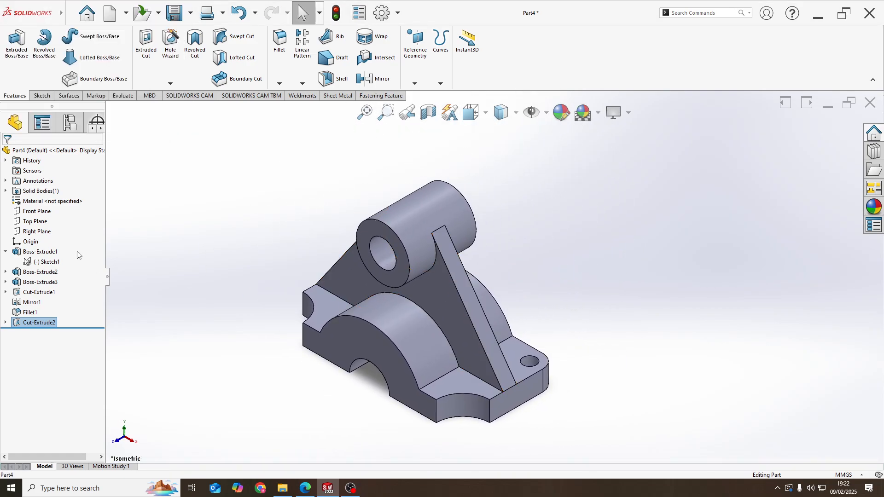
# - Select all the part's features from Boss-Extrude1 to Cut-Extrude2 and apply the polished aluminum appearance
pyautogui.moveTo(81, 247); pyautogui.dragTo(3, 343)
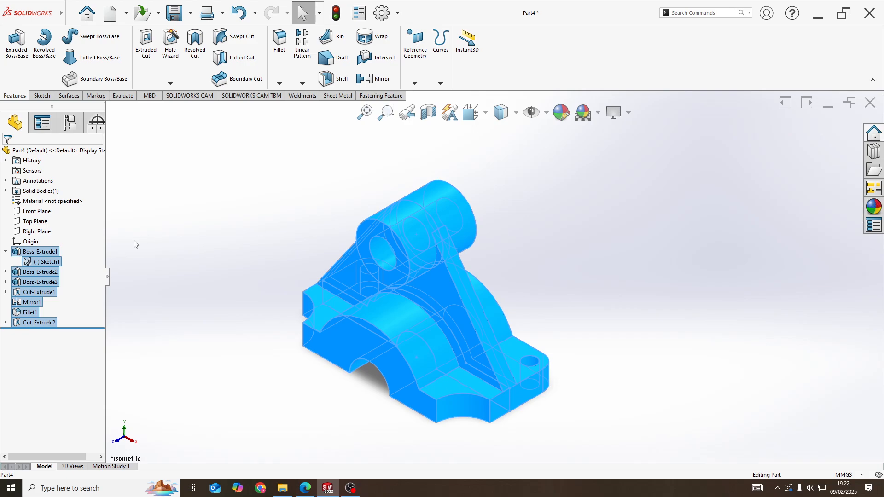
pyautogui.click(875, 210)
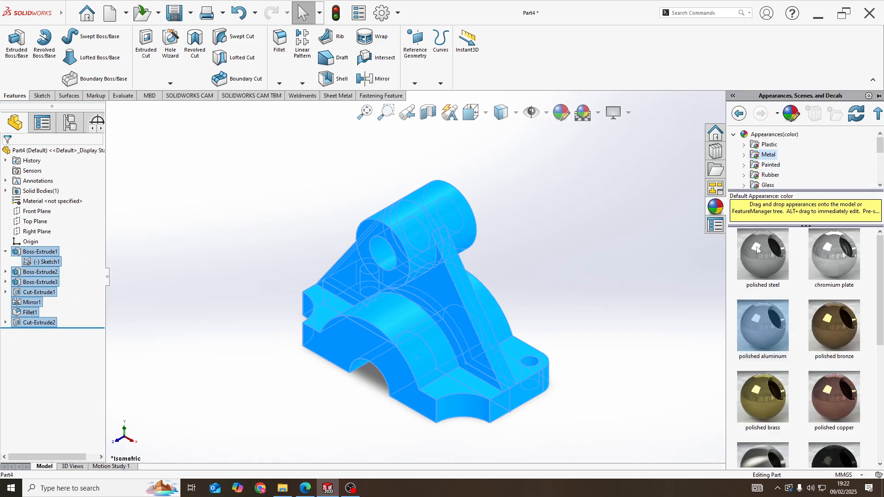
pyautogui.doubleClick(764, 334)
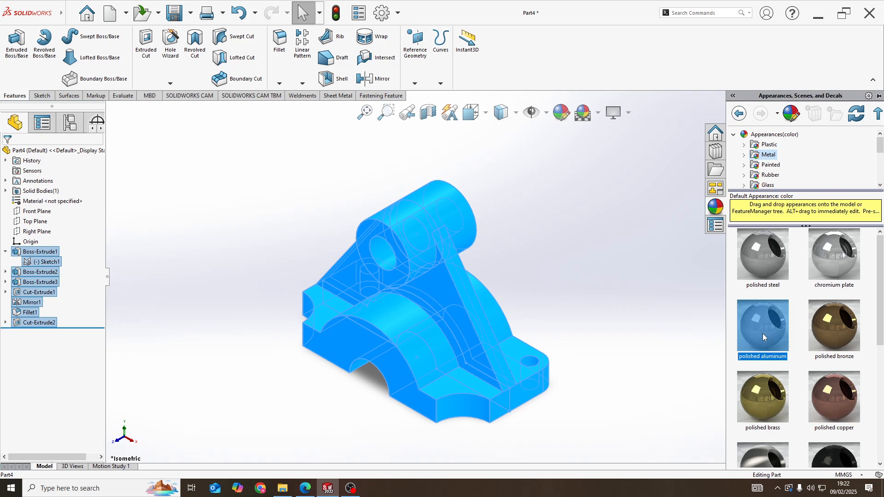
pyautogui.moveTo(519, 310); pyautogui.dragTo(430, 361, button='middle')
pyautogui.press('space')
pyautogui.click(403, 280)
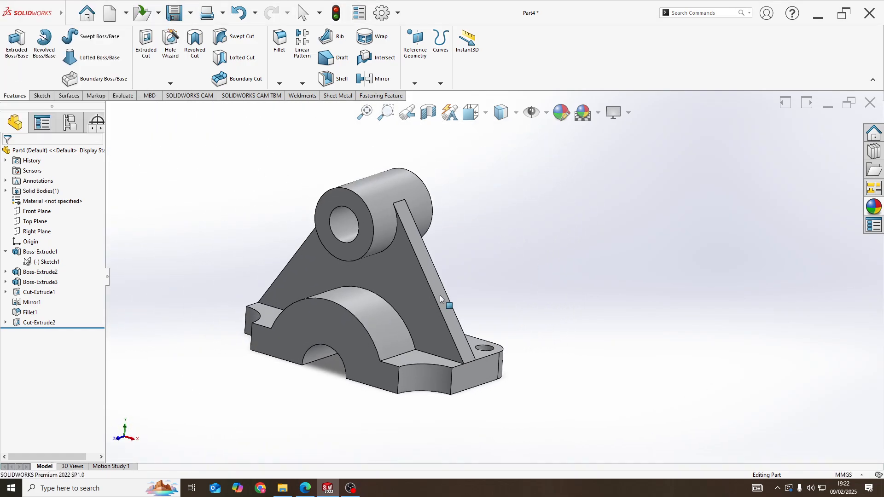
pyautogui.scroll(-5, 434, 302)
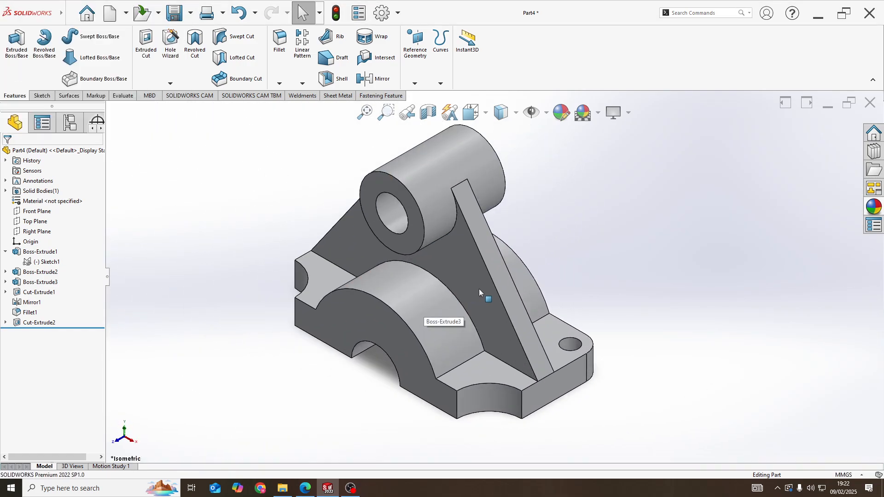